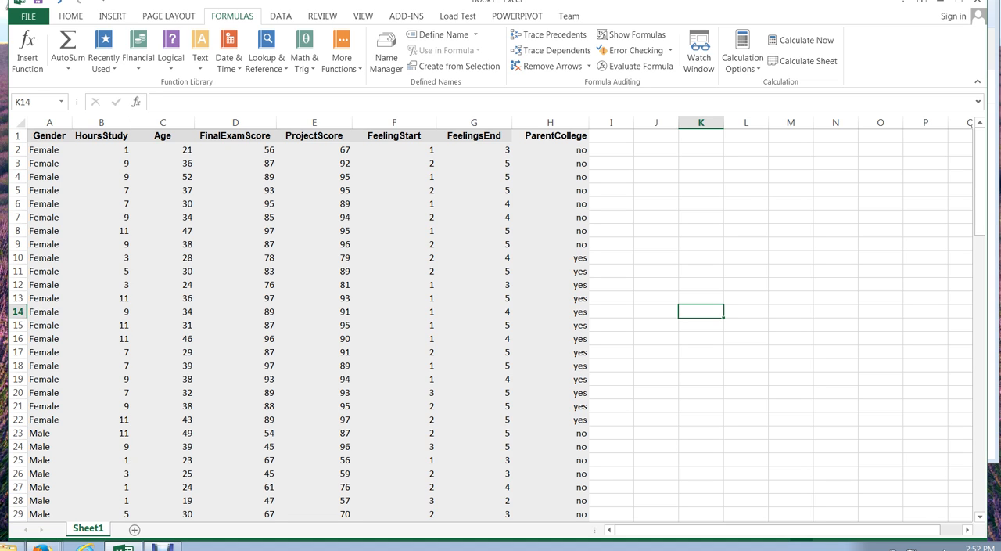
pyautogui.click(144, 135)
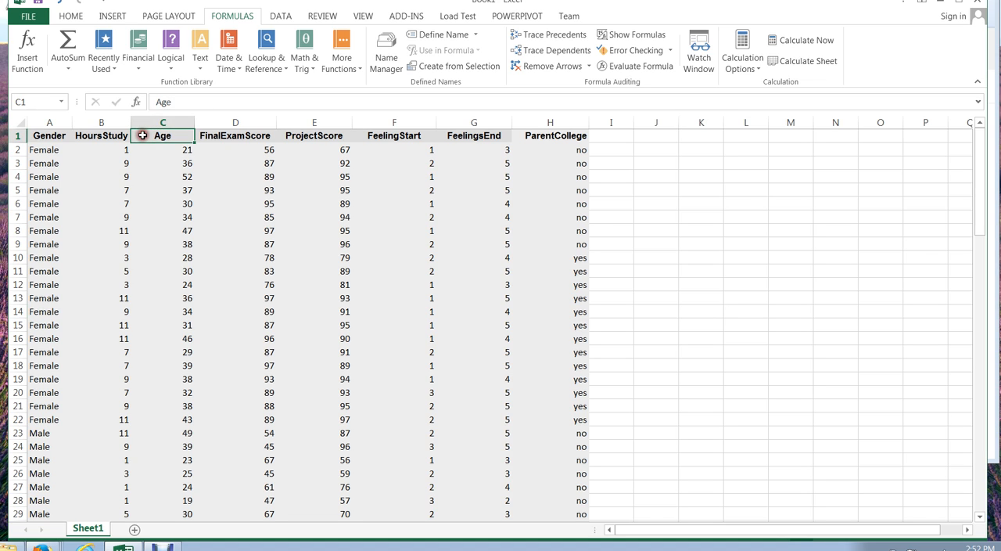
pyautogui.click(102, 135)
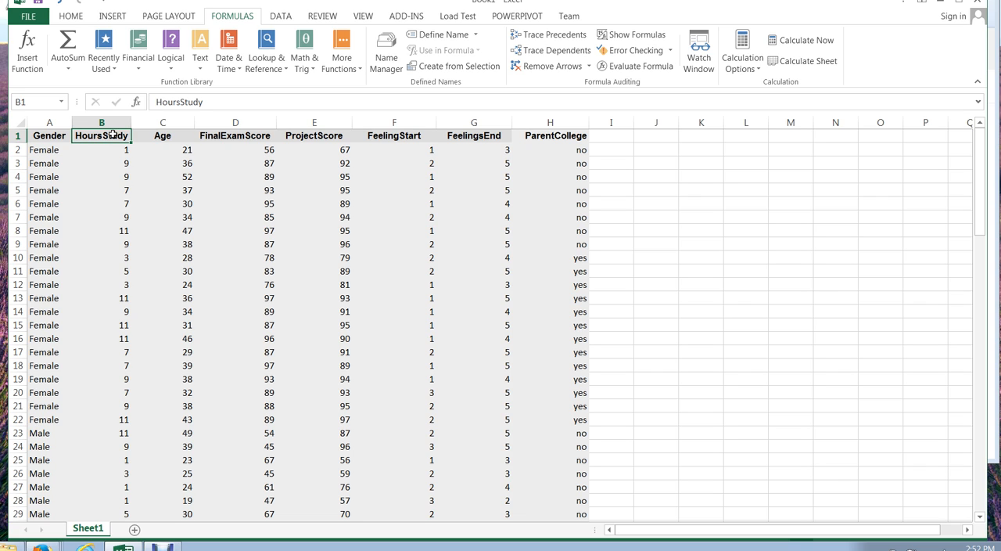
pyautogui.click(302, 136)
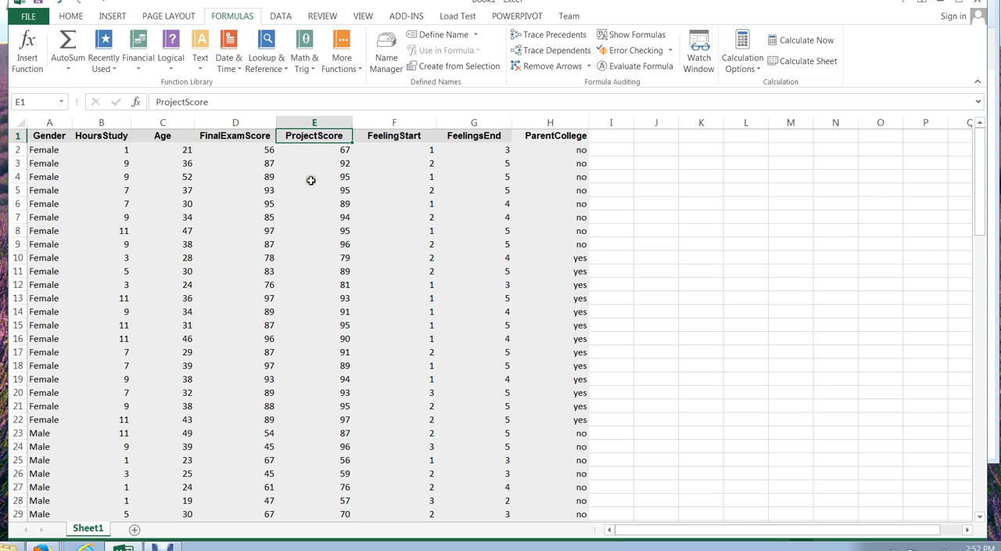
pyautogui.click(158, 137)
pyautogui.click(223, 136)
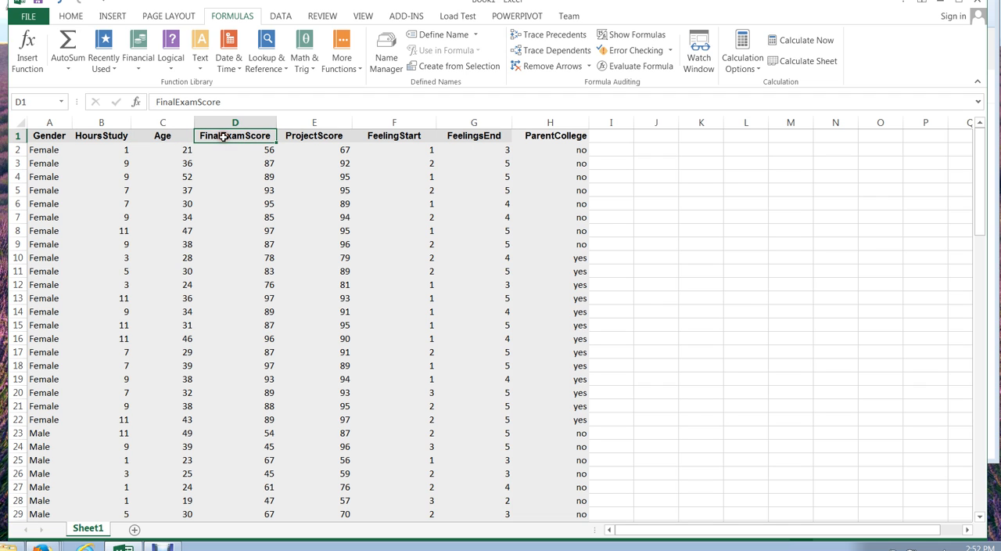
# Copy the Age and FinalExamScore columns, headers included (C1:D36), and paste them below the data starting at C44.
pyautogui.moveTo(162, 136); pyautogui.dragTo(226, 486)
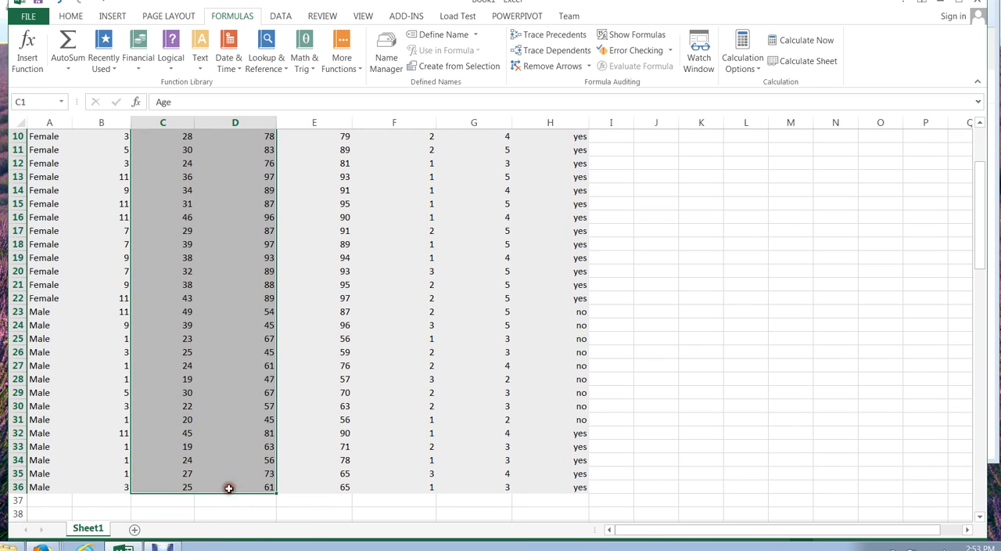
pyautogui.hotkey('ctrl', 'c')
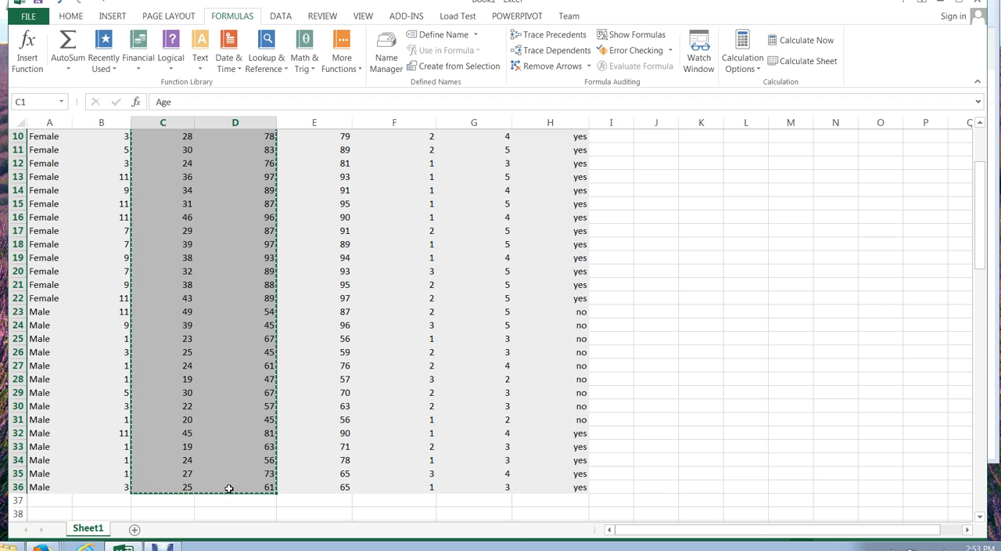
pyautogui.moveTo(982, 216); pyautogui.dragTo(978, 315)
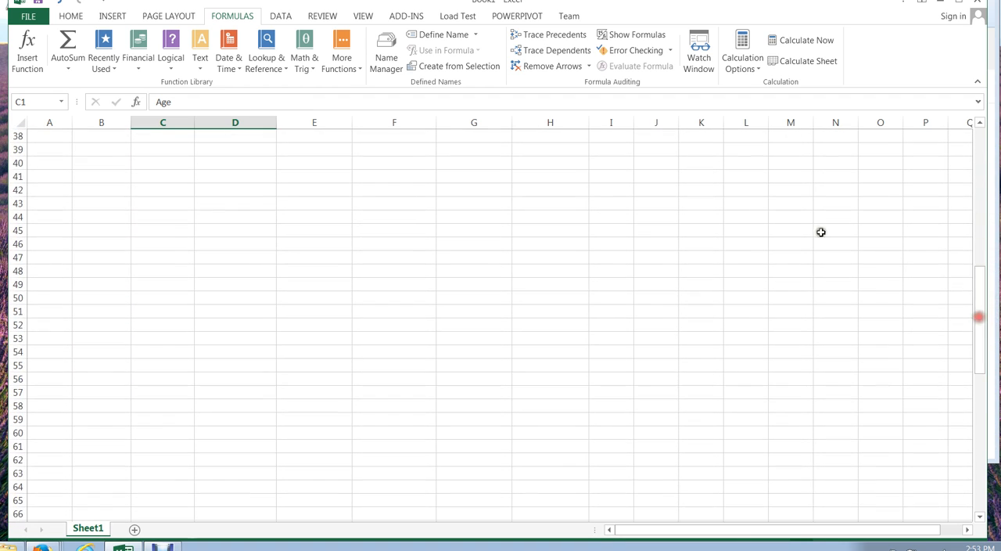
pyautogui.click(169, 223)
pyautogui.hotkey('ctrl', 'v')
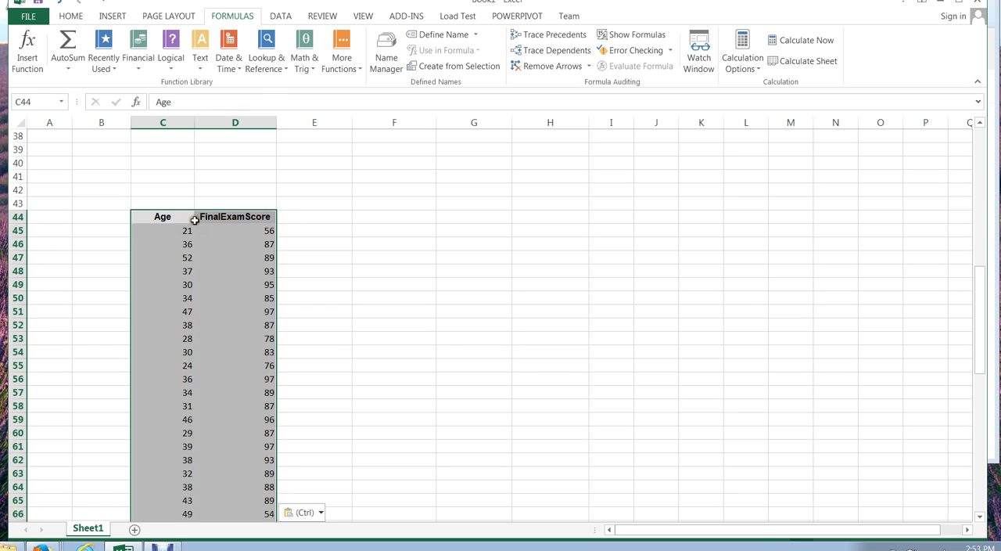
pyautogui.click(443, 246)
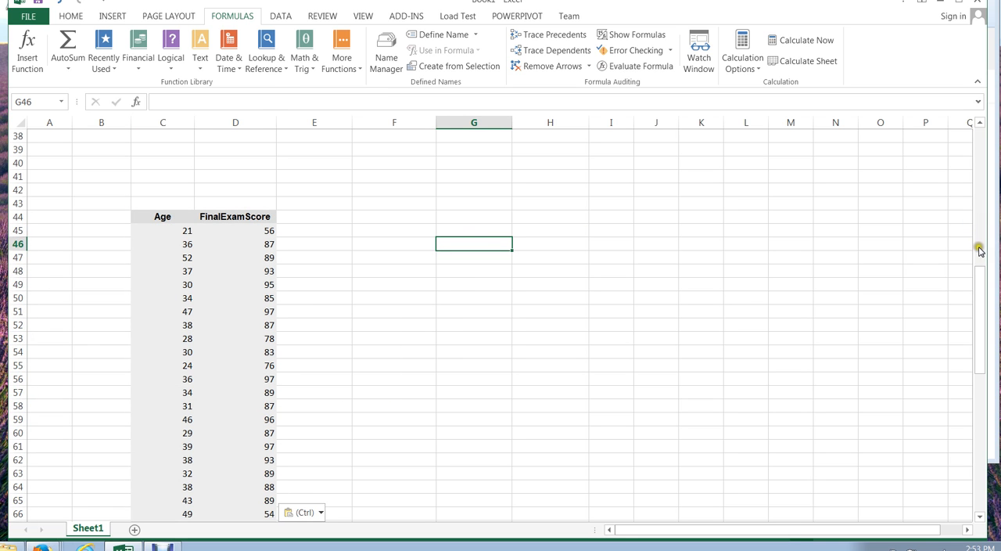
# Start a CORREL formula in cell E48 with the copied age values C45:C79 as its first array.
pyautogui.moveTo(979, 272); pyautogui.dragTo(978, 291)
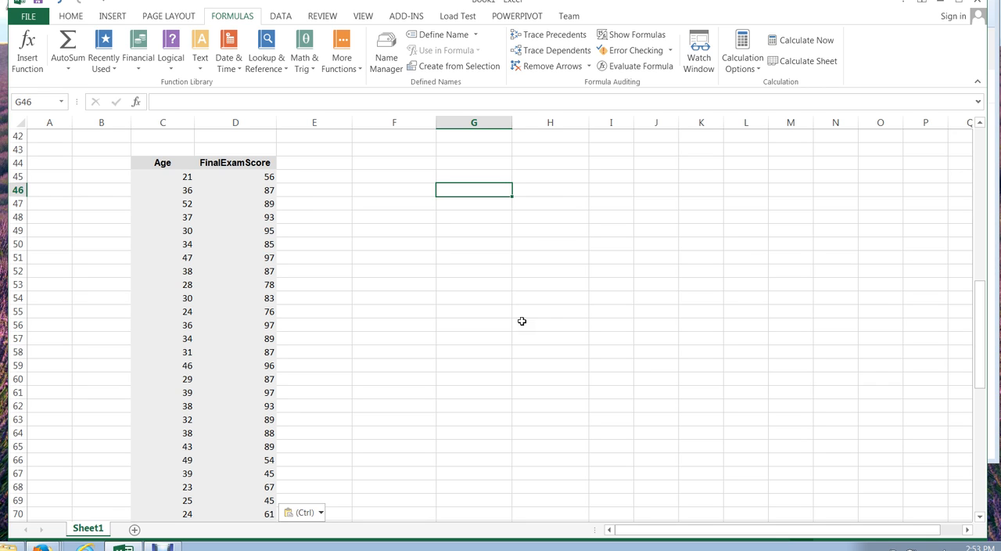
pyautogui.click(340, 219)
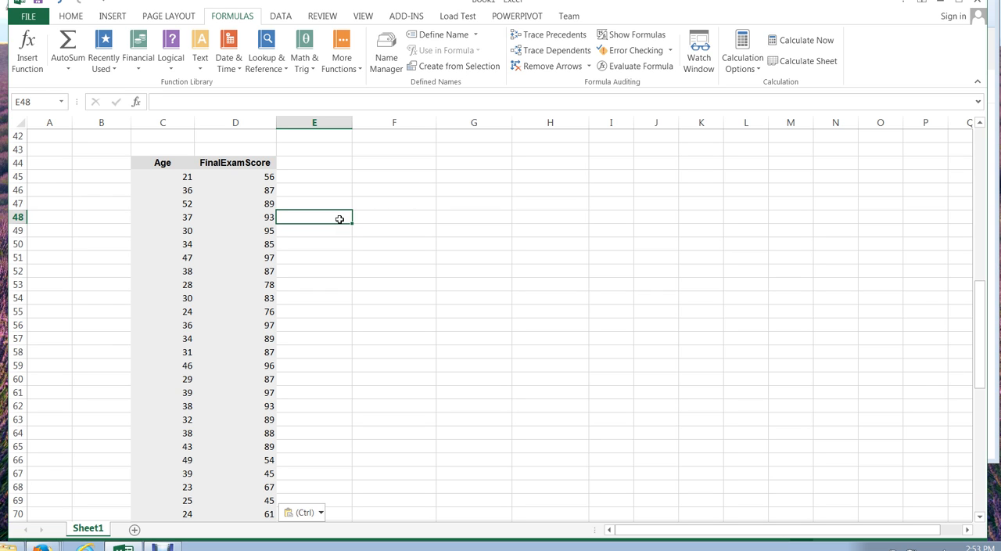
pyautogui.write('=')
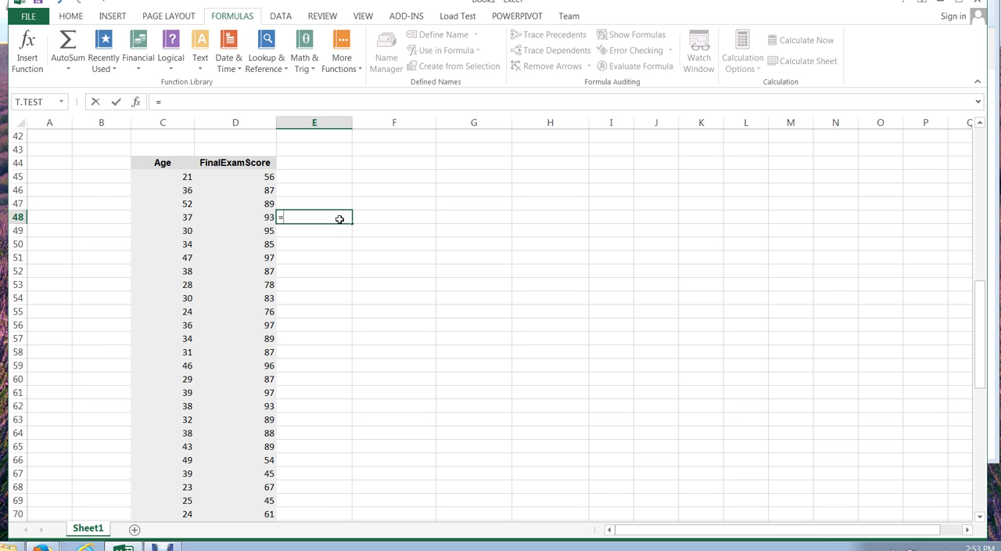
pyautogui.write('c')
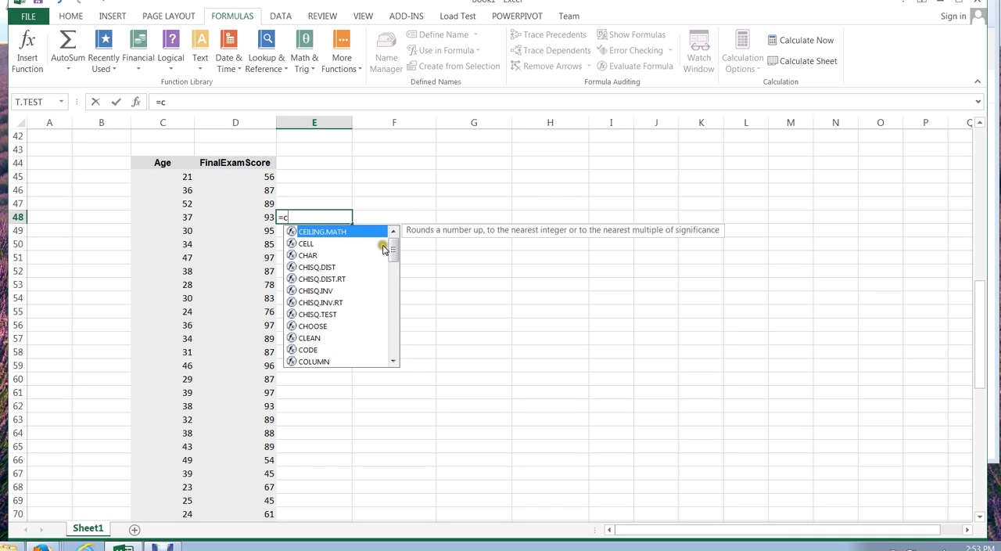
pyautogui.moveTo(391, 249); pyautogui.dragTo(393, 277)
pyautogui.click(315, 315)
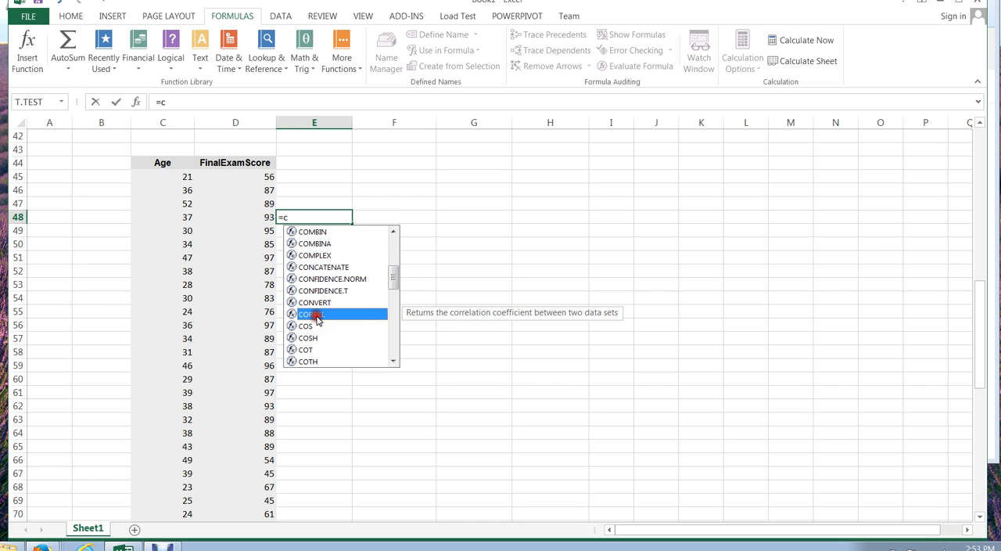
pyautogui.doubleClick(313, 315)
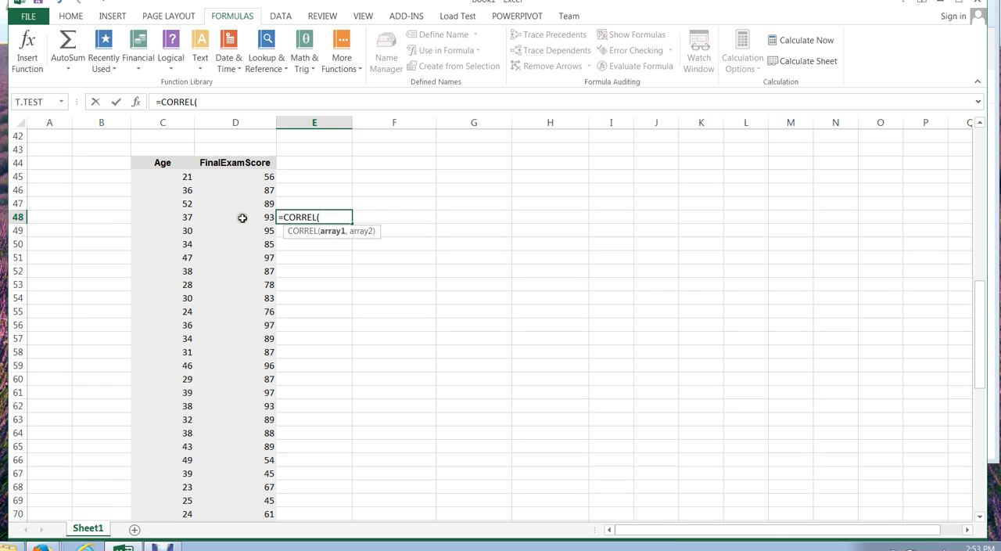
pyautogui.moveTo(163, 177); pyautogui.dragTo(164, 499)
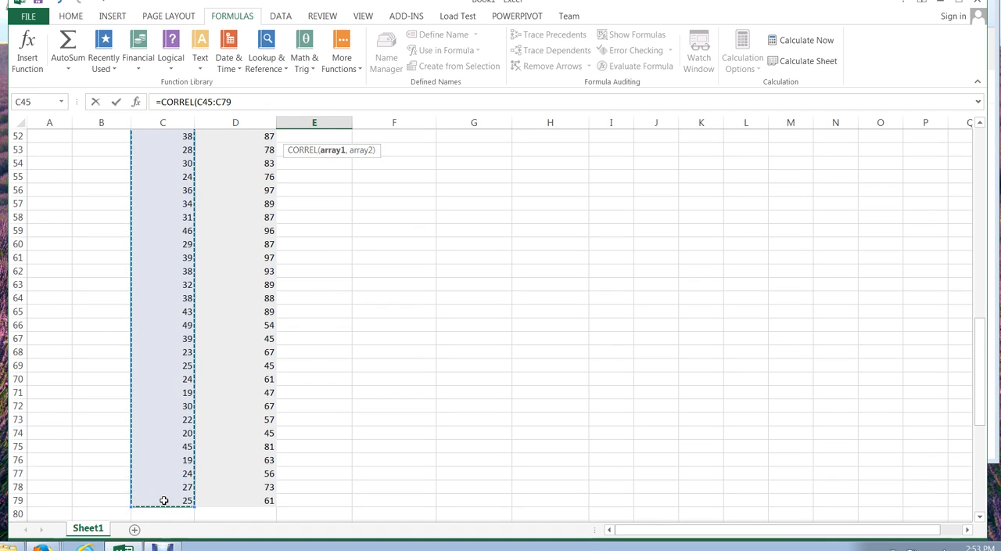
pyautogui.write(',')
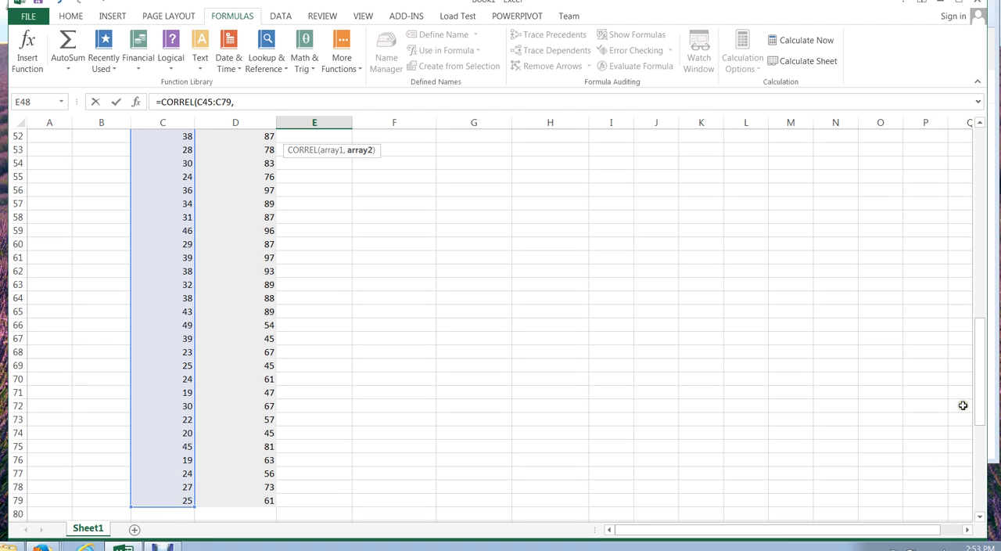
# Complete the CORREL formula in E48 with the exam scores D45:D79 as its second array.
pyautogui.moveTo(976, 404); pyautogui.dragTo(976, 347)
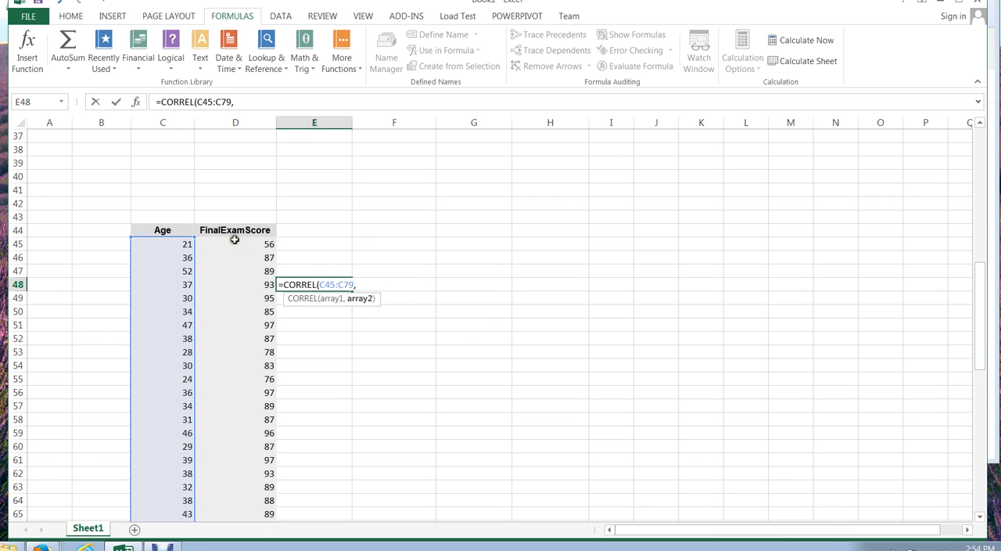
pyautogui.moveTo(234, 244); pyautogui.dragTo(223, 497)
pyautogui.moveTo(982, 389); pyautogui.dragTo(977, 331)
pyautogui.write(')')
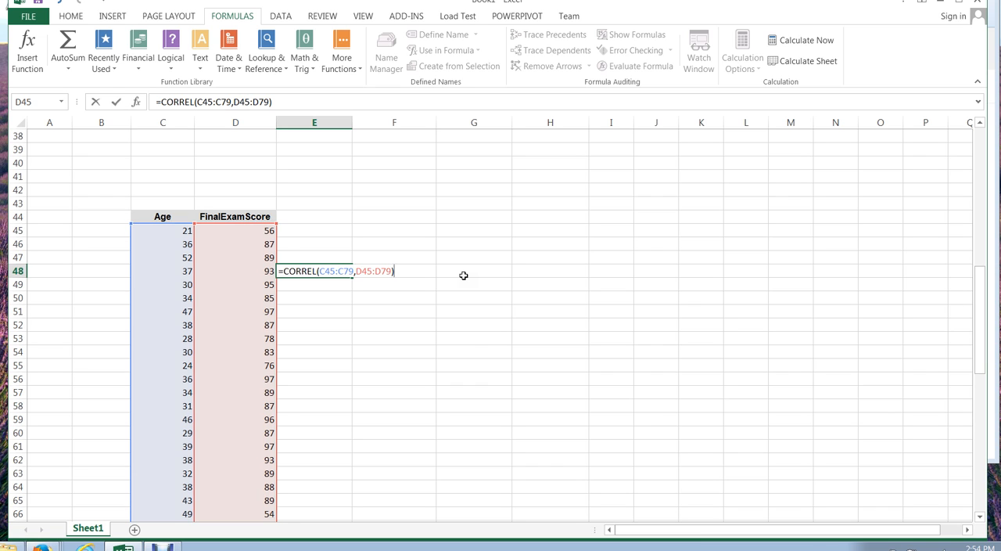
pyautogui.press('Return')
# Label the correlation result with the text "r value" in cell E47.
pyautogui.click(320, 257)
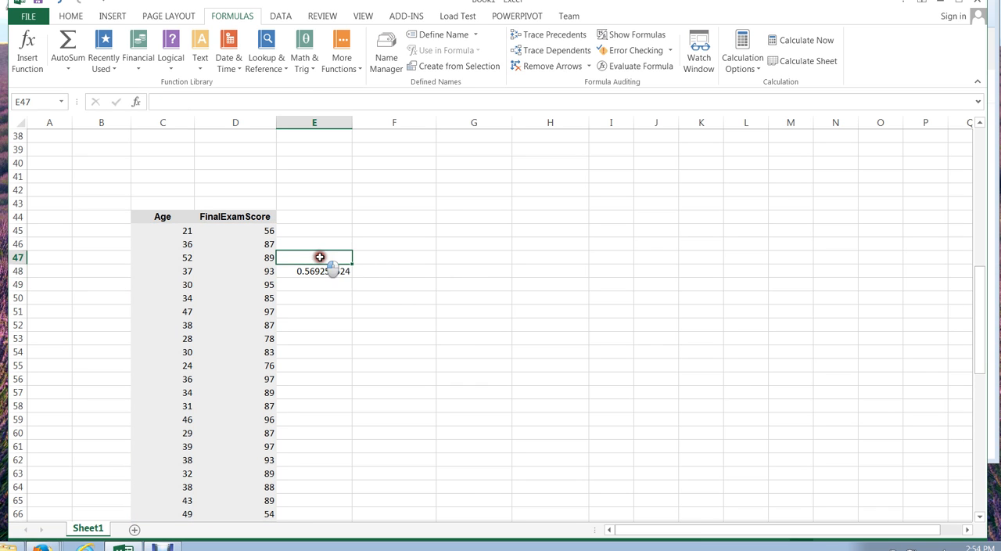
pyautogui.write('r value')
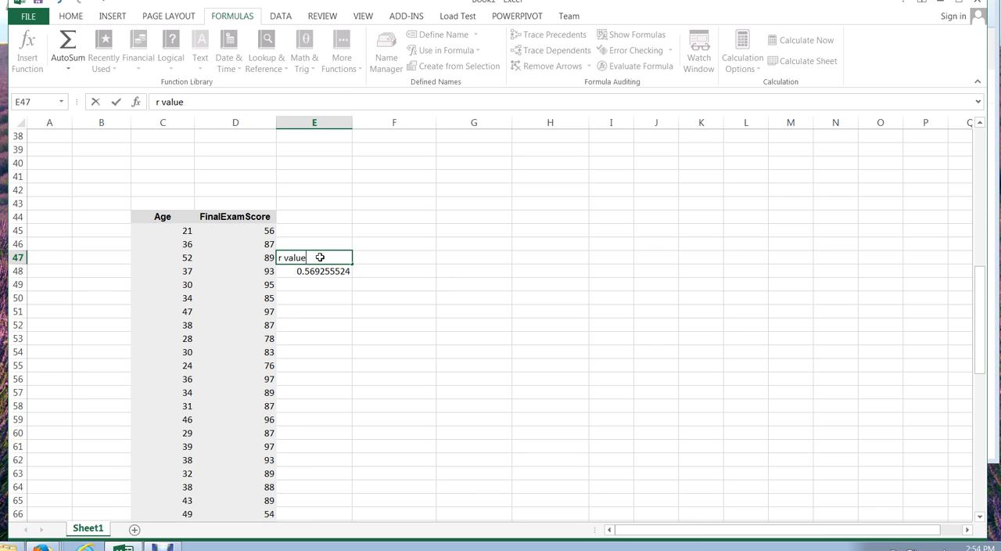
pyautogui.click(328, 302)
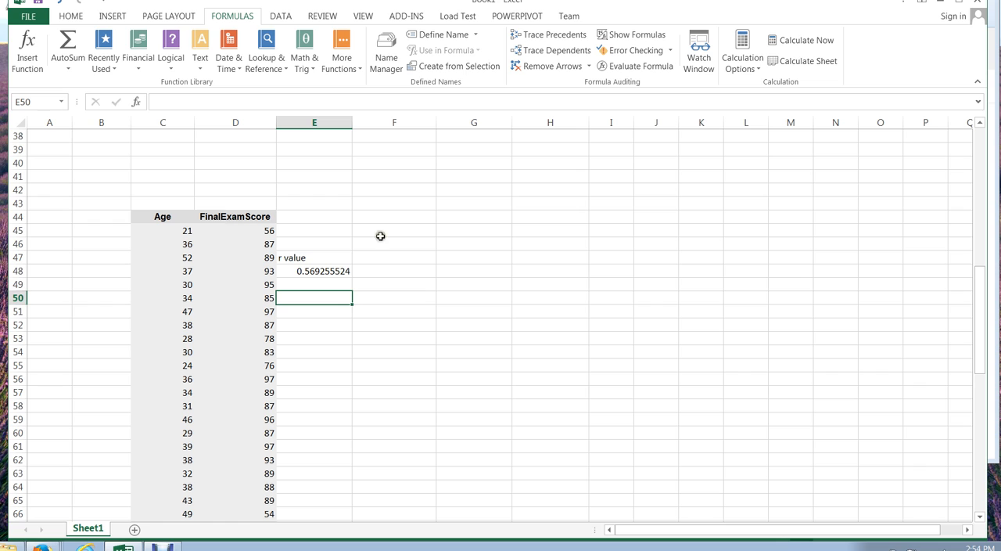
# Delete the label and the correlation formula in cells E47:E48.
pyautogui.click(312, 256)
pyautogui.moveTo(313, 256); pyautogui.dragTo(314, 266)
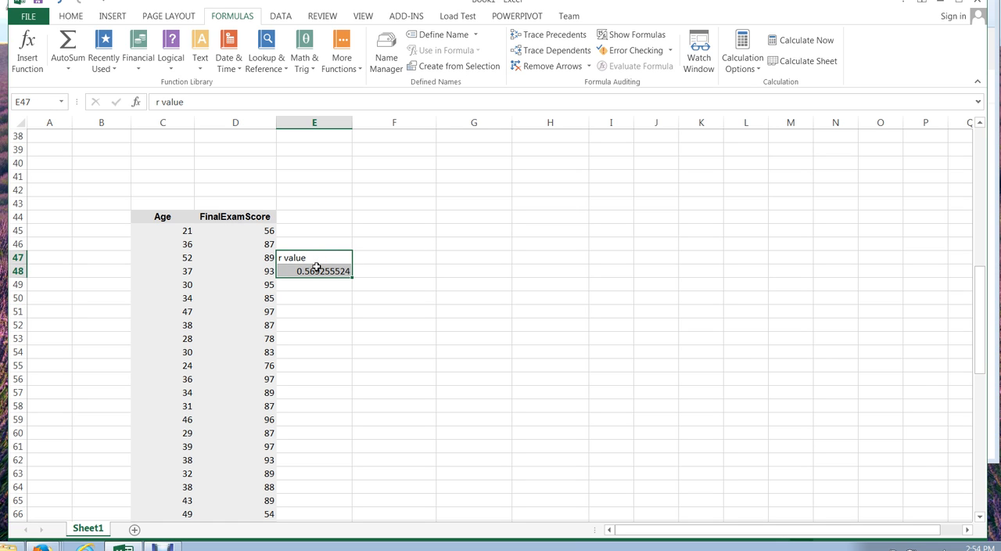
pyautogui.press('Delete')
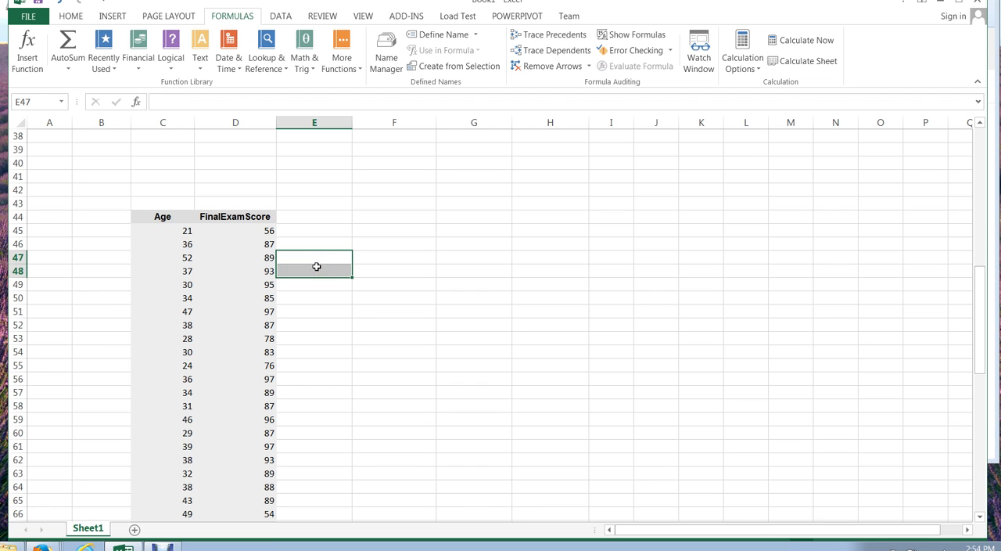
# Insert the statistical function CORREL into cell E48 from the function library, opening its arguments dialog.
pyautogui.click(328, 244)
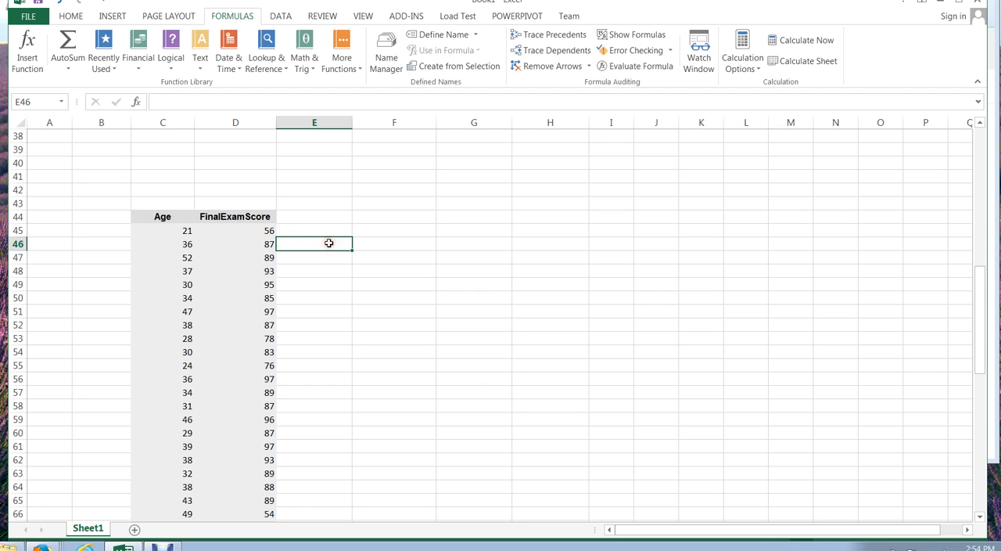
pyautogui.click(68, 17)
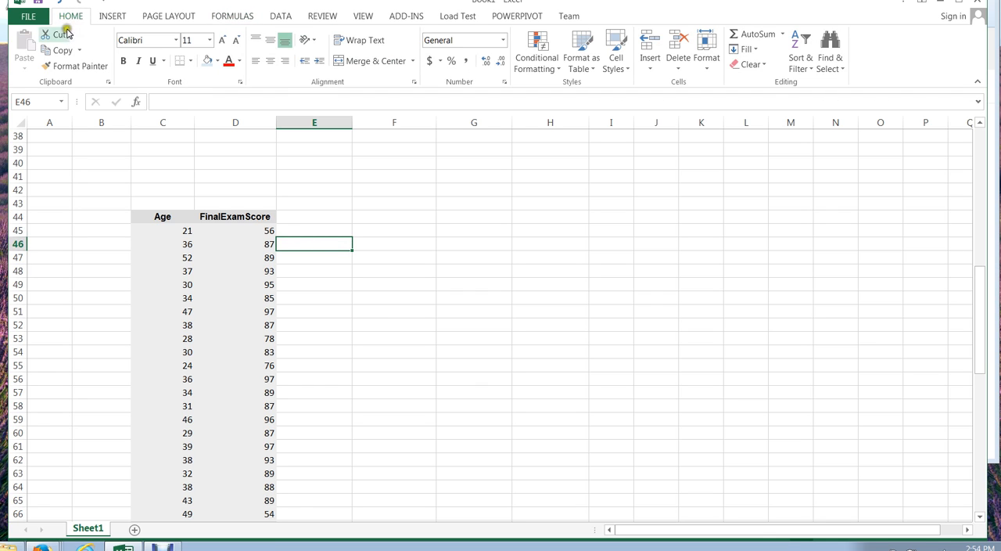
pyautogui.click(317, 271)
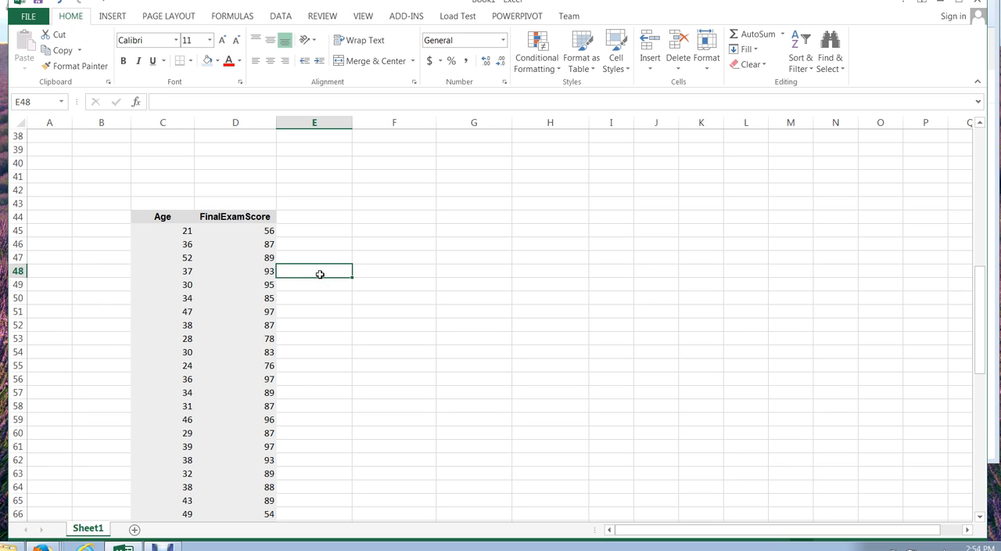
pyautogui.click(233, 17)
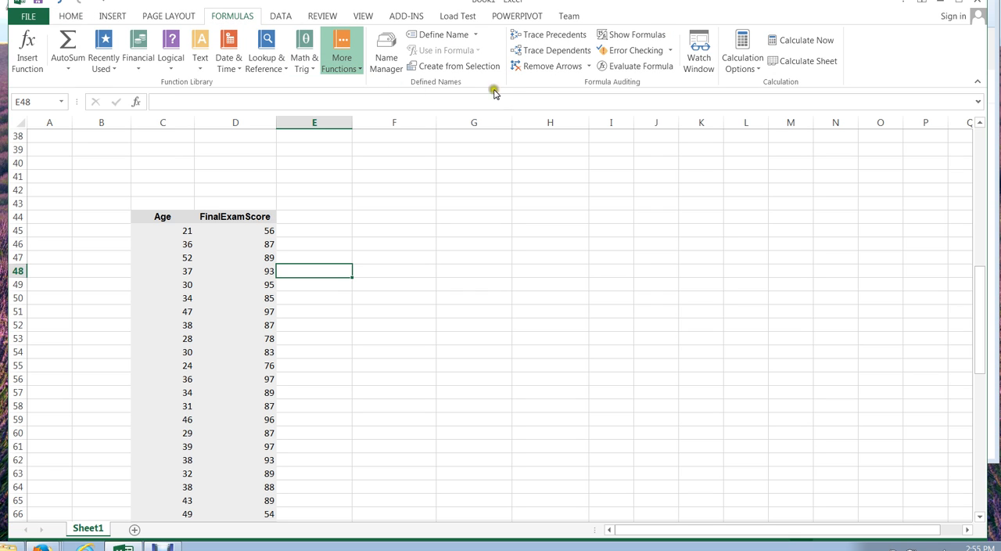
pyautogui.moveTo(517, 99); pyautogui.dragTo(517, 119)
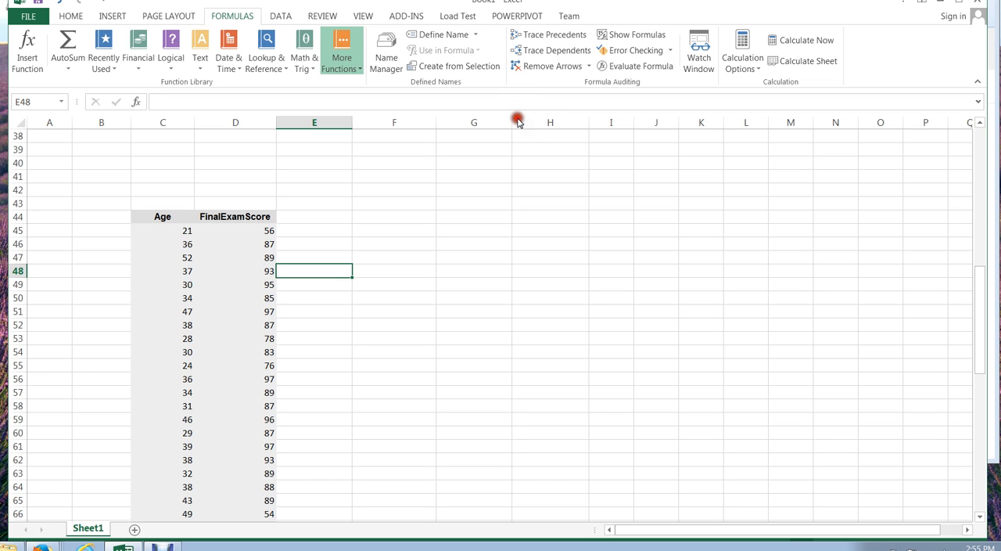
pyautogui.click(473, 259)
pyautogui.click(473, 258)
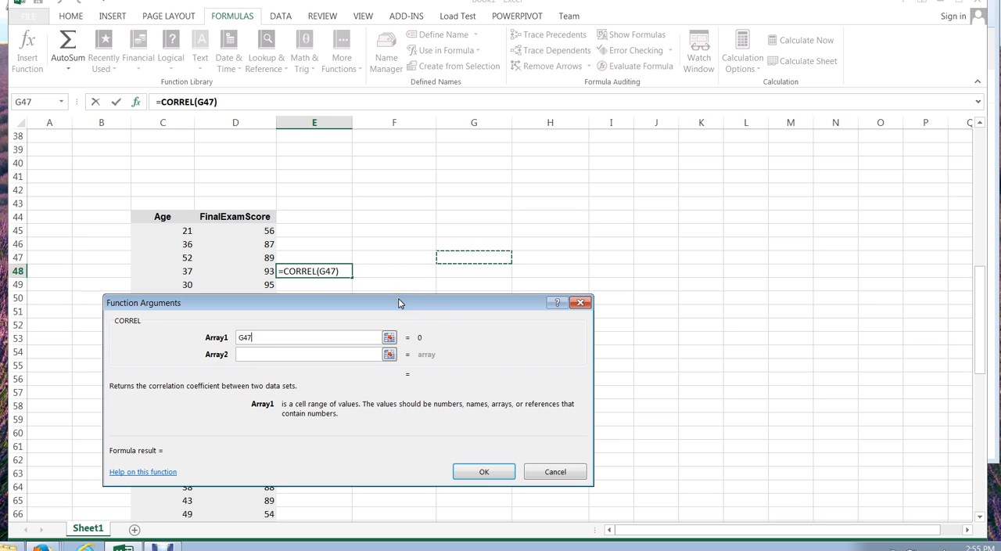
# Move the arguments dialog clear of the data, remove the stray G47 reference and set Array1 to C45:C79.
pyautogui.moveTo(401, 299); pyautogui.dragTo(538, 274)
pyautogui.moveTo(644, 235); pyautogui.dragTo(660, 207)
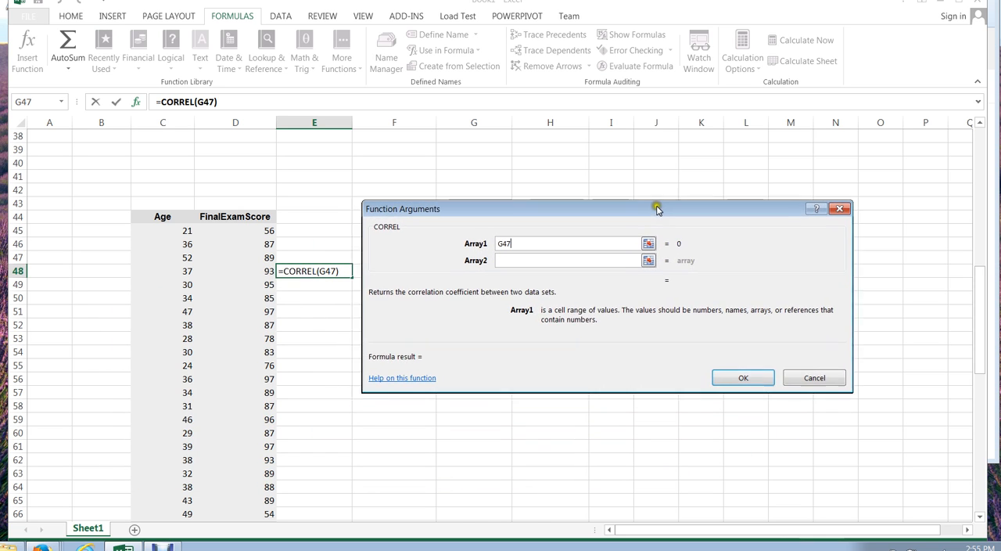
pyautogui.press('BackSpace')
pyautogui.press('BackSpace')
pyautogui.press('BackSpace')
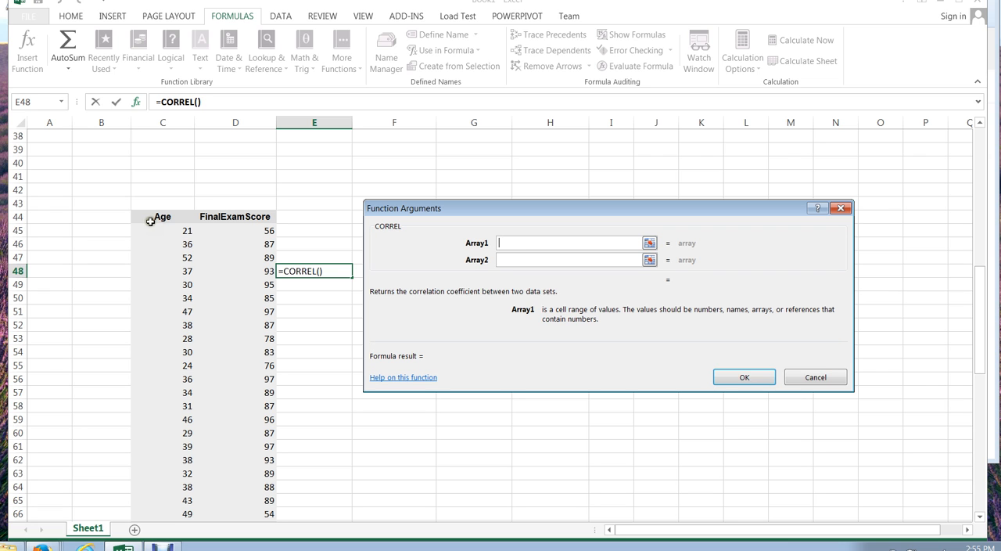
pyautogui.moveTo(156, 229); pyautogui.dragTo(155, 486)
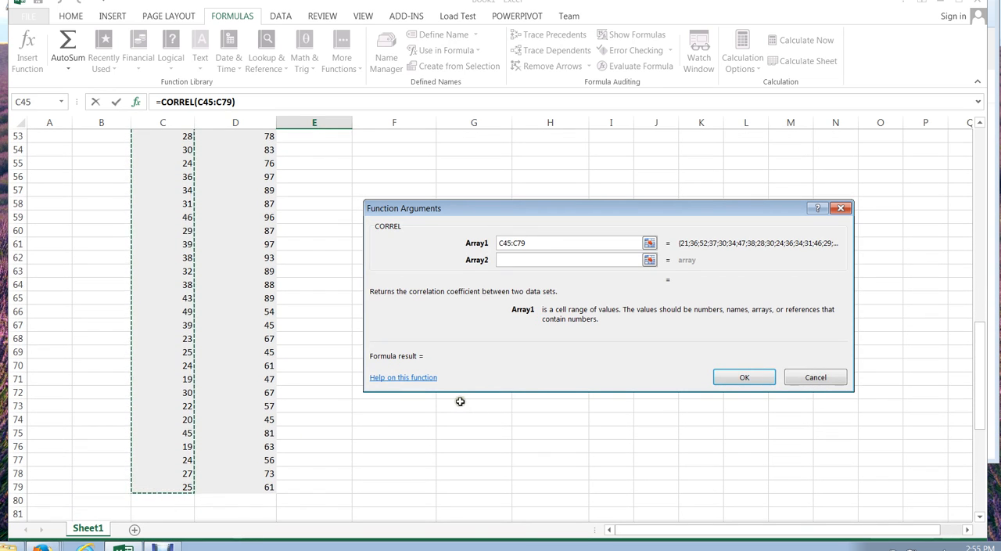
# Set Array2 of the CORREL function to the FinalExamScore values D45:D79.
pyautogui.click(520, 260)
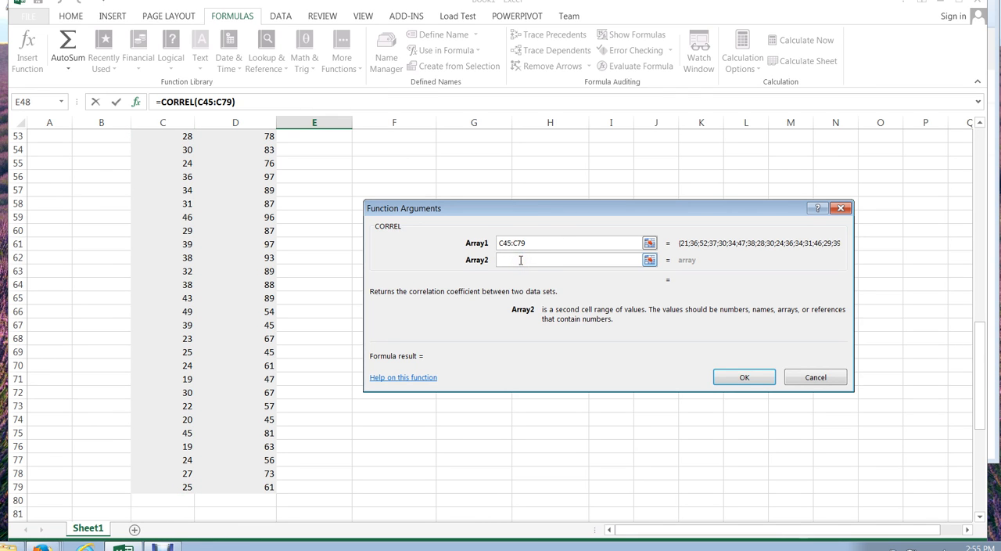
pyautogui.moveTo(982, 336); pyautogui.dragTo(980, 288)
pyautogui.moveTo(225, 201); pyautogui.dragTo(220, 462)
pyautogui.moveTo(221, 509)
pyautogui.mouseDown()
pyautogui.moveTo(221, 527)
pyautogui.moveTo(223, 498)
pyautogui.mouseUp()
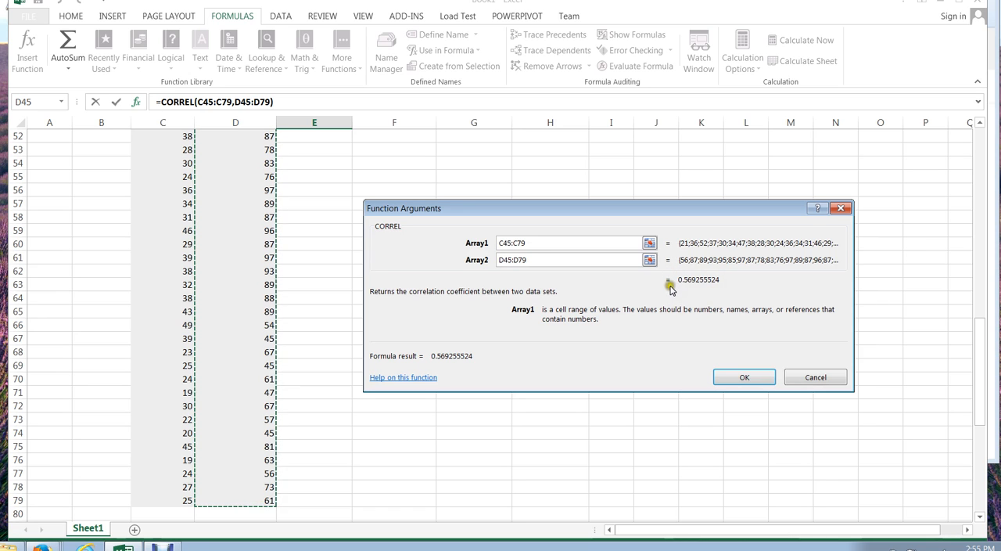
# Complete the CORREL function in E48 and label it "r value" in cell E47.
pyautogui.click(739, 377)
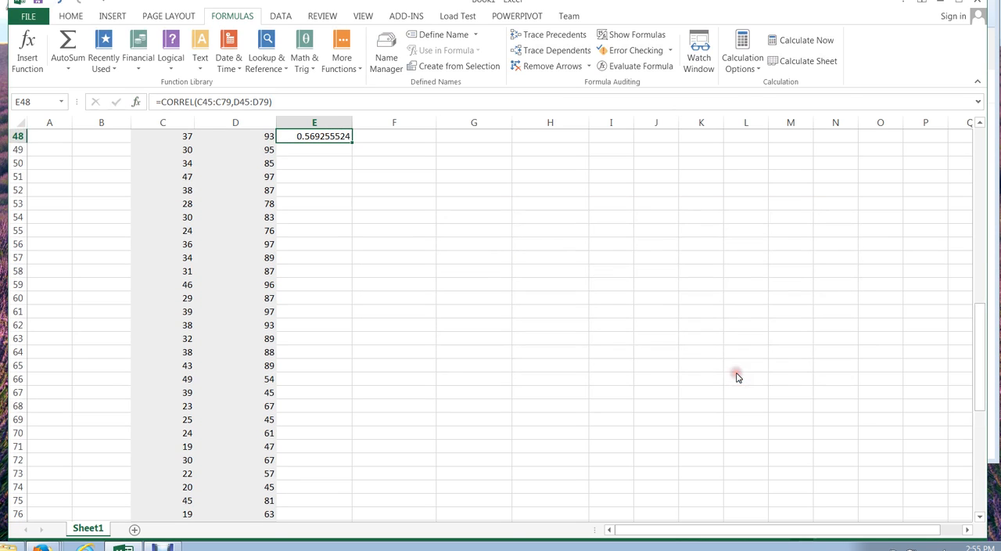
pyautogui.moveTo(976, 354); pyautogui.dragTo(975, 336)
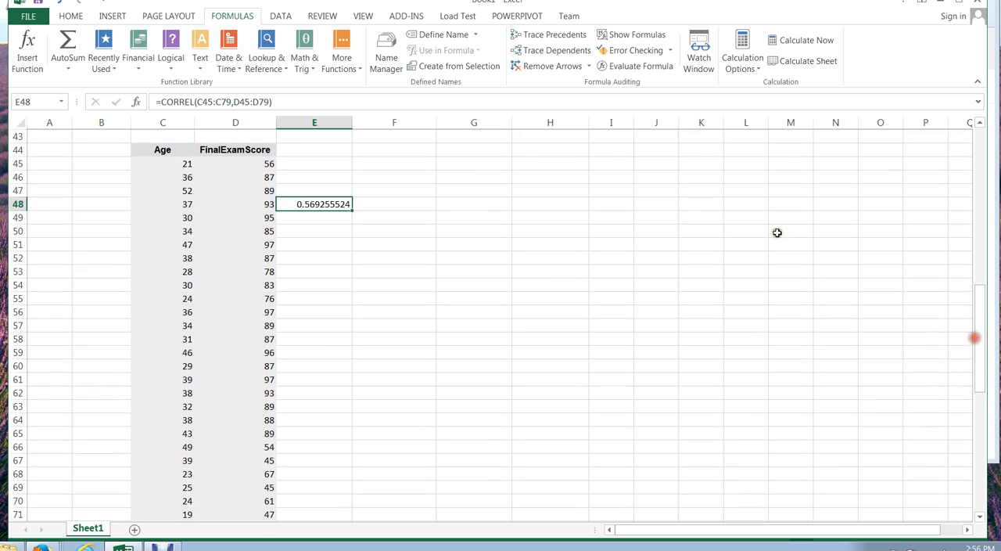
pyautogui.click(340, 188)
pyautogui.write('r val')
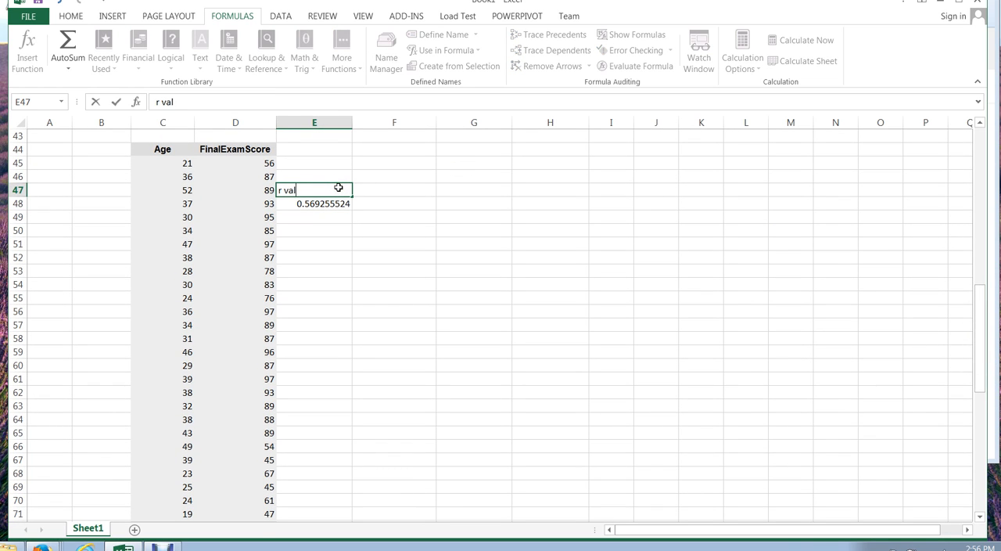
pyautogui.write('ue')
pyautogui.click(429, 290)
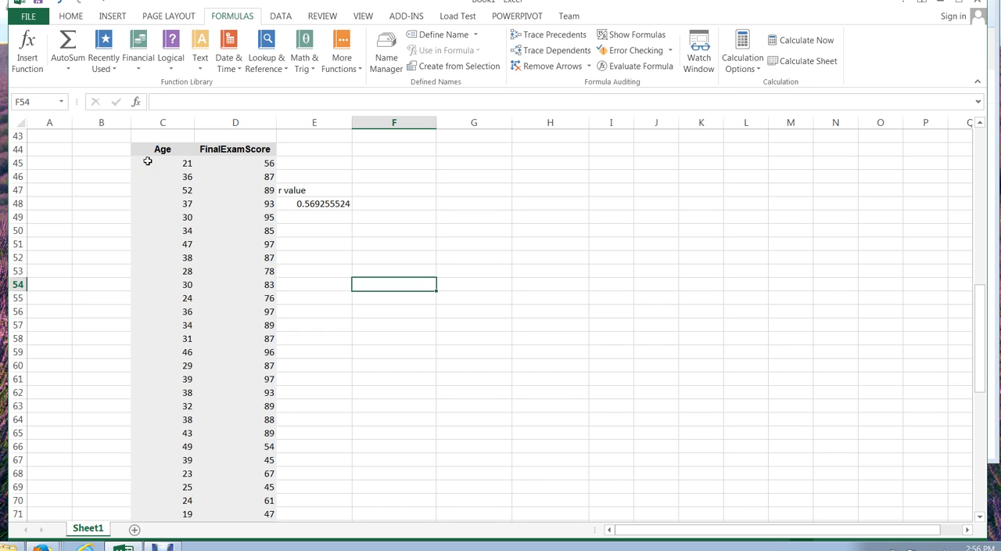
pyautogui.click(412, 269)
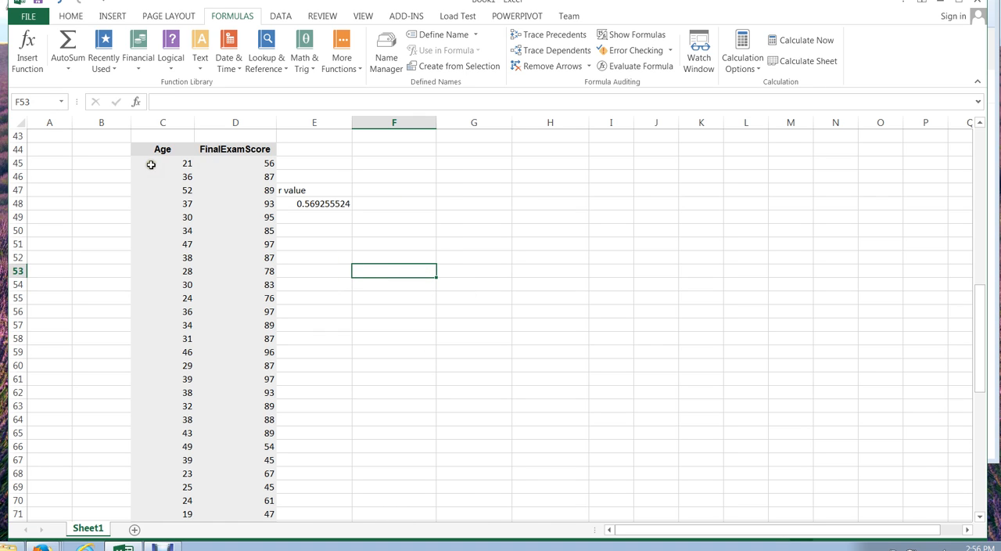
# Insert a plain scatter chart of the Age and FinalExamScore values in C45:D79 and enlarge it slightly.
pyautogui.moveTo(151, 164); pyautogui.dragTo(238, 484)
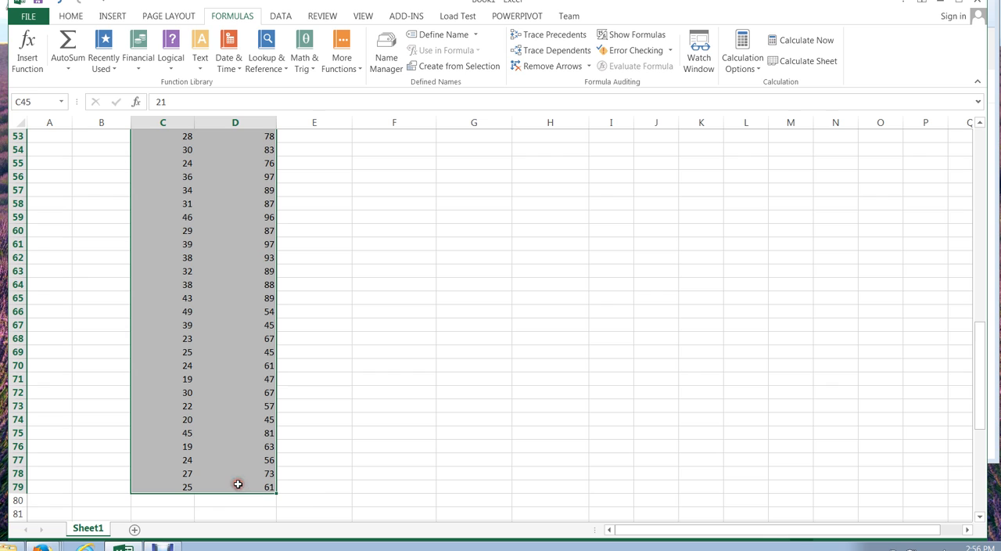
pyautogui.click(112, 16)
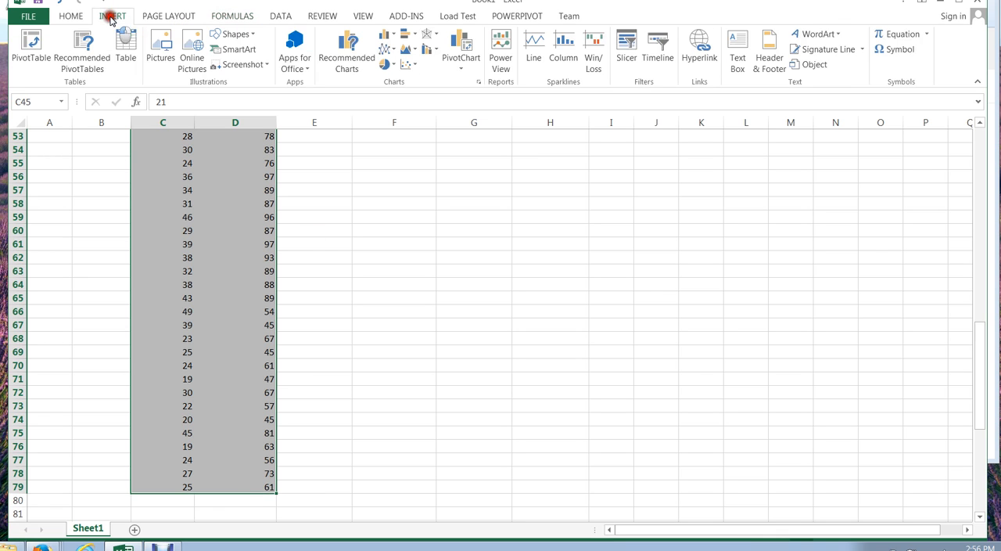
pyautogui.click(417, 69)
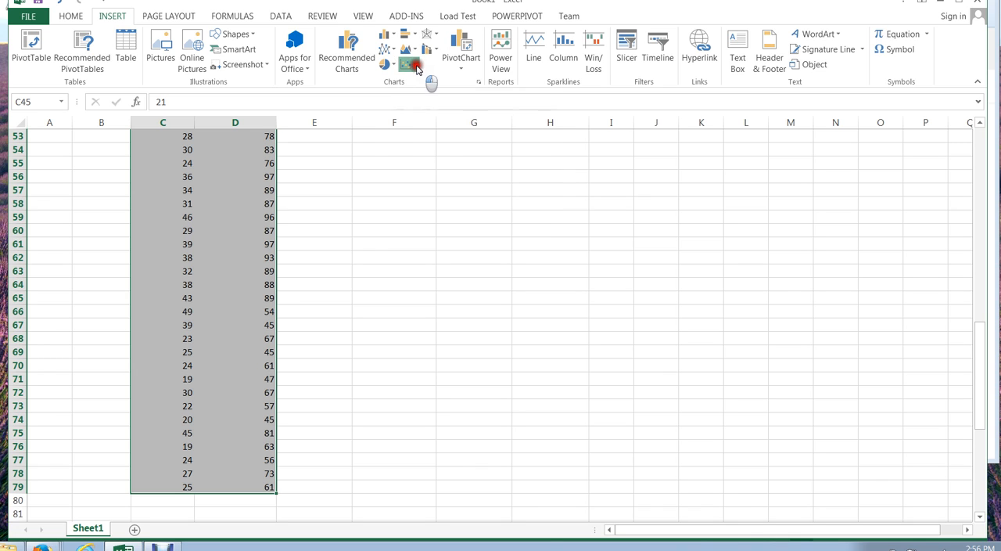
pyautogui.click(422, 110)
pyautogui.click(425, 110)
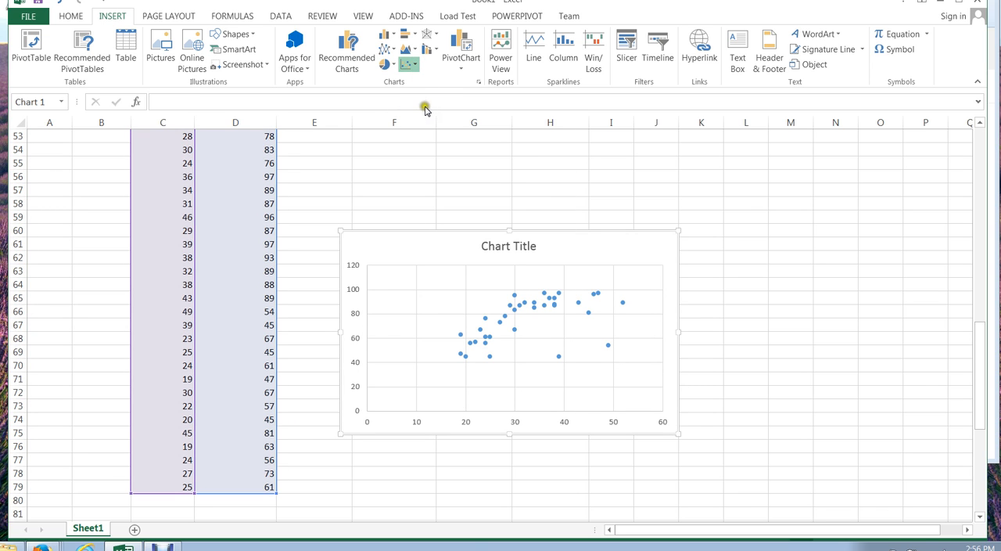
pyautogui.click(424, 110)
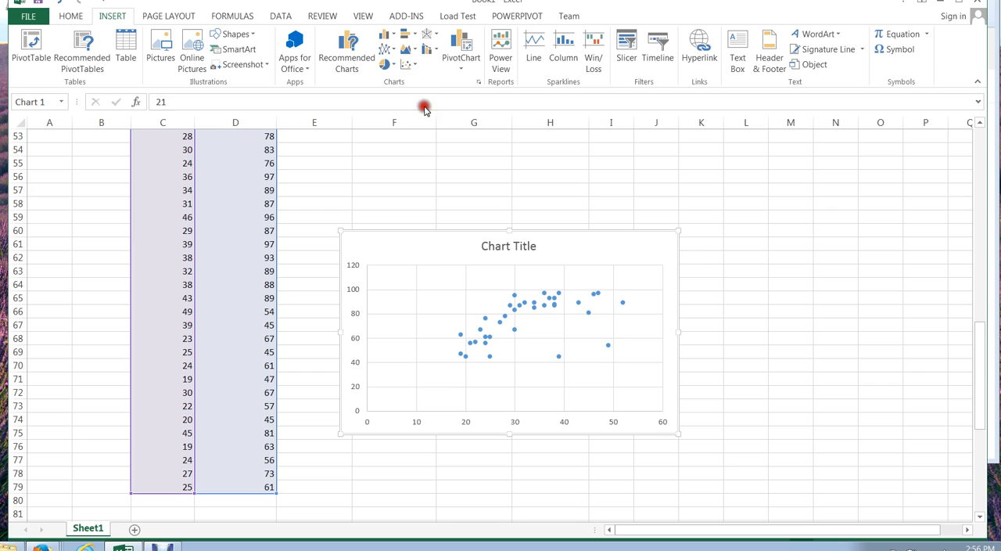
pyautogui.moveTo(340, 230); pyautogui.dragTo(301, 195)
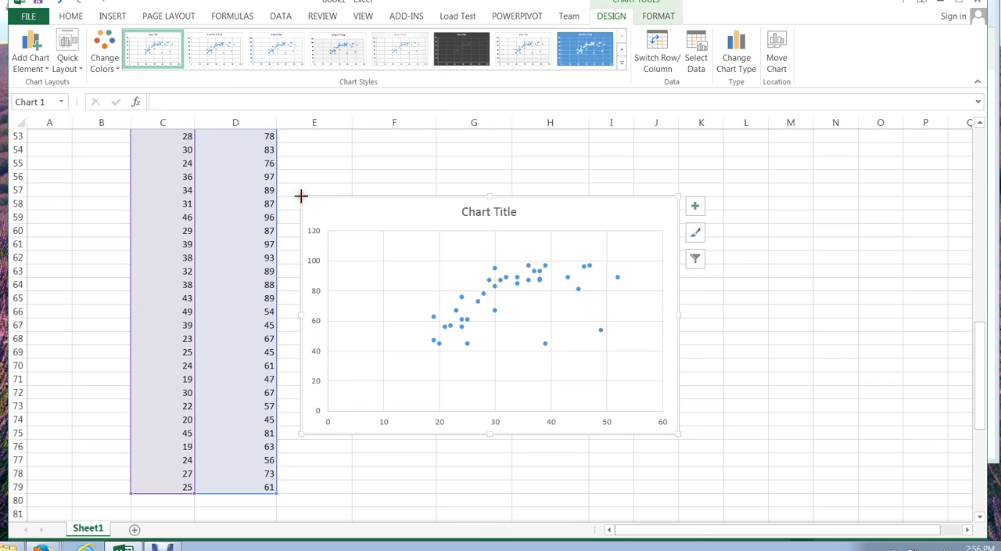
# Replace the chart title with "Relationship Between AGE and FINAL".
pyautogui.click(496, 212)
pyautogui.click(514, 212)
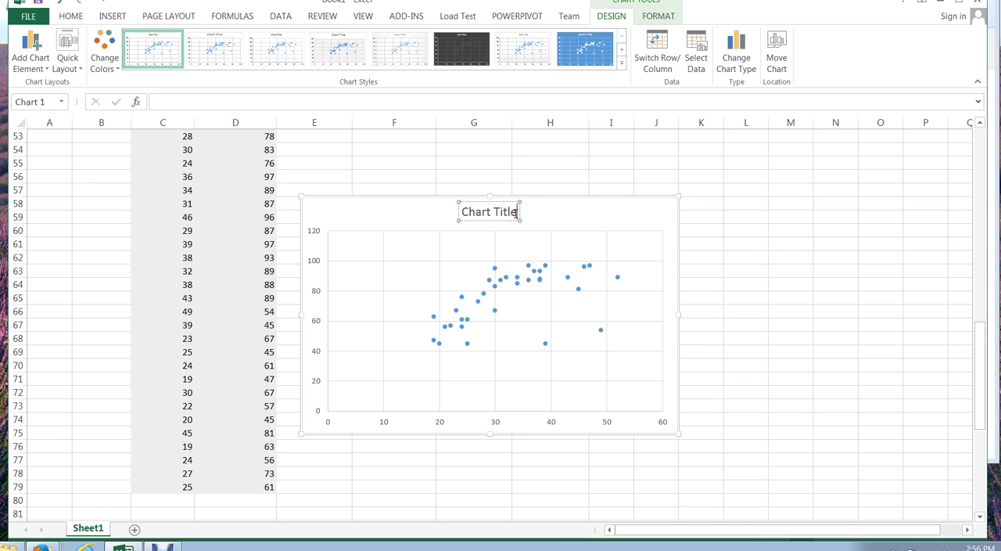
pyautogui.press('BackSpace')
pyautogui.press('BackSpace')
pyautogui.press('BackSpace')
pyautogui.press('BackSpace')
pyautogui.press('BackSpace')
pyautogui.press('BackSpace')
pyautogui.press('BackSpace')
pyautogui.press('BackSpace')
pyautogui.press('BackSpace')
pyautogui.press('BackSpace')
pyautogui.press('BackSpace')
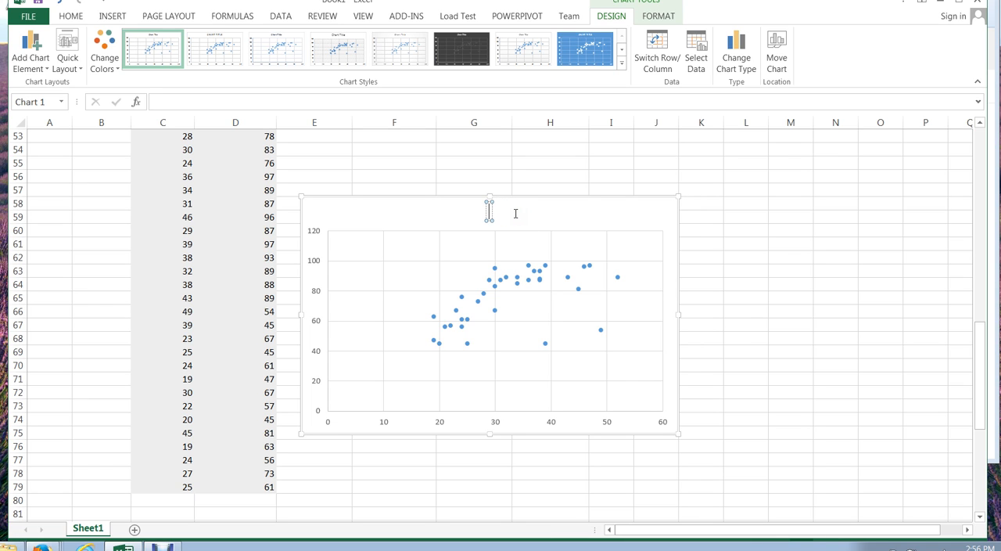
pyautogui.write('Relation')
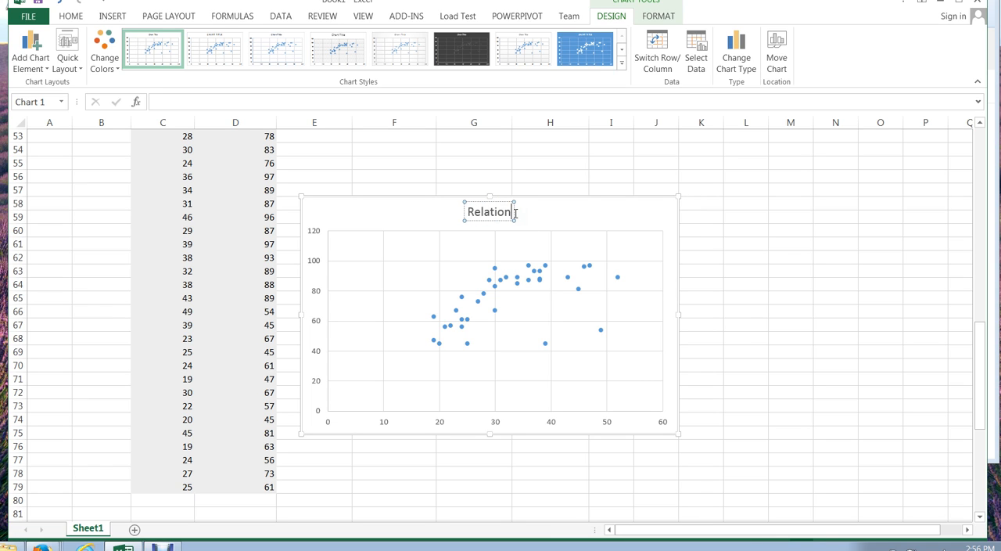
pyautogui.write('ship Between')
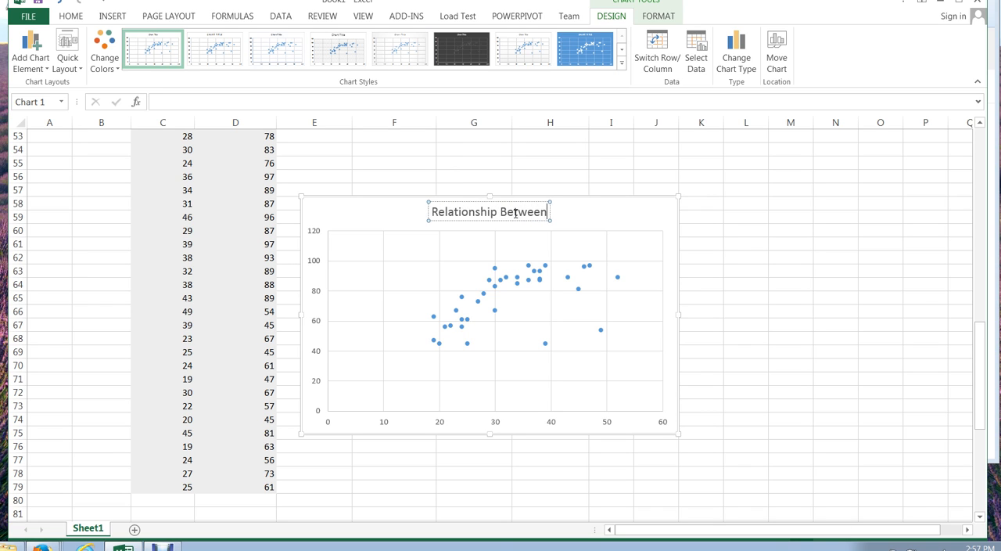
pyautogui.write(' AGE and FINAL')
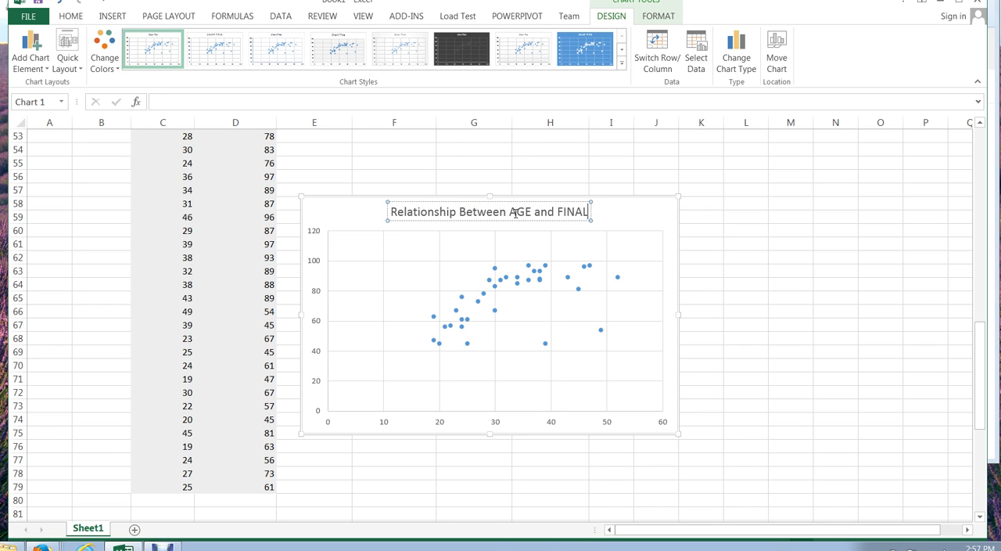
# Add a linear trendline to the data series of the scatter chart.
pyautogui.click(529, 270)
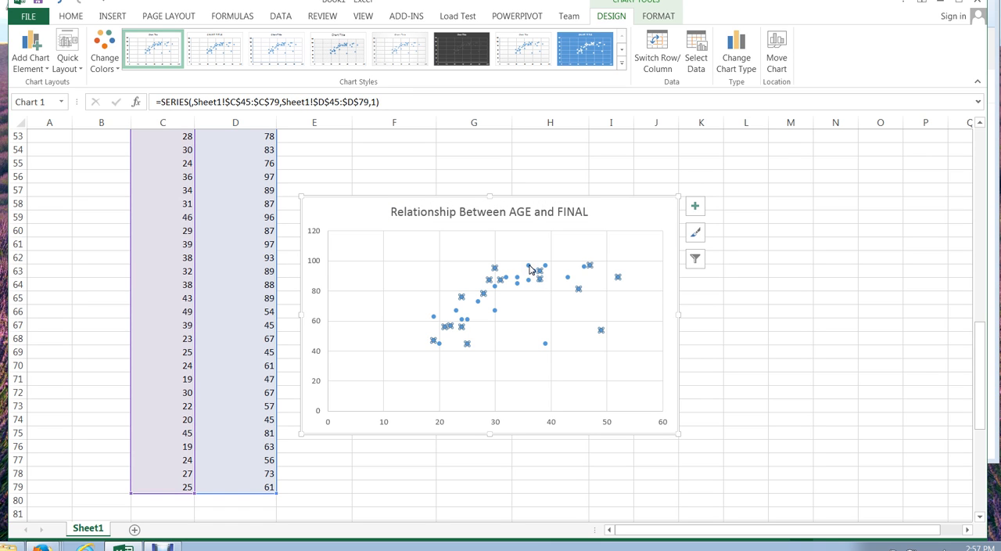
pyautogui.rightClick(529, 269)
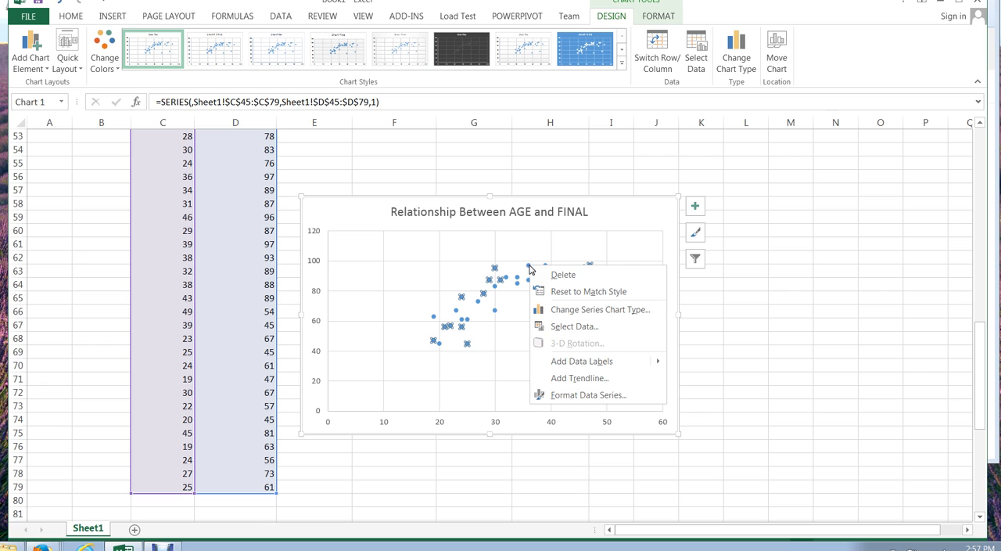
pyautogui.click(600, 381)
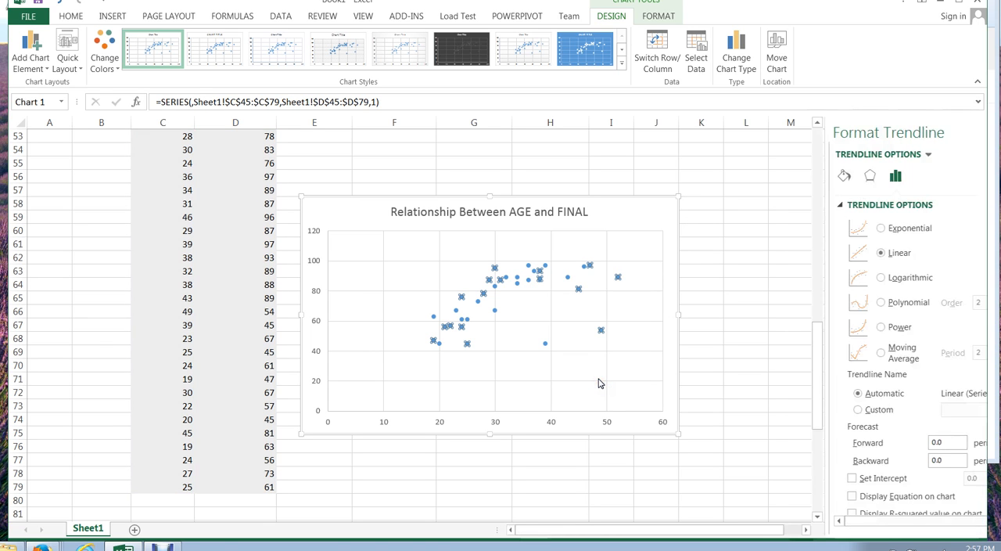
pyautogui.click(844, 253)
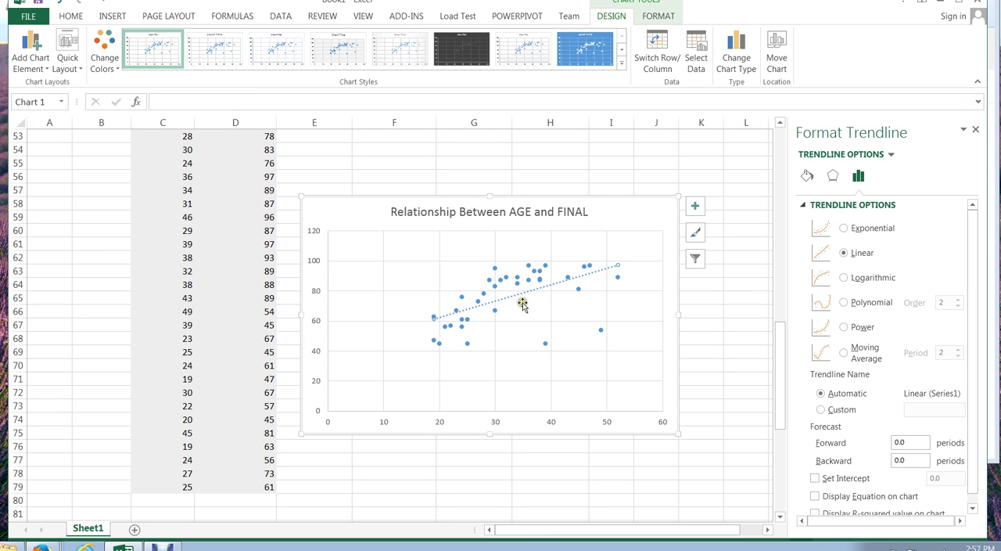
# Display the trendline's equation on the chart and move it to the empty upper-left area of the plot.
pyautogui.click(814, 497)
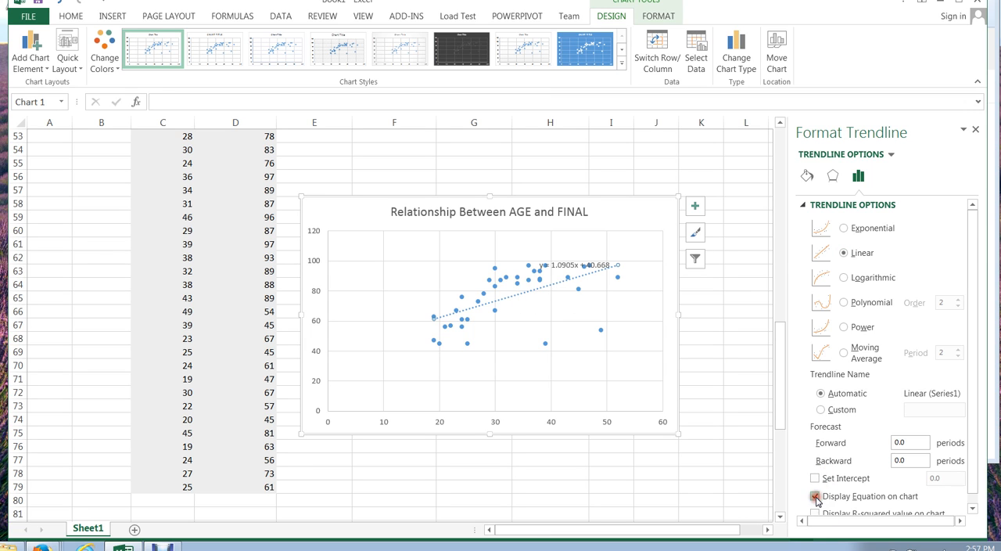
pyautogui.click(866, 498)
pyautogui.click(570, 263)
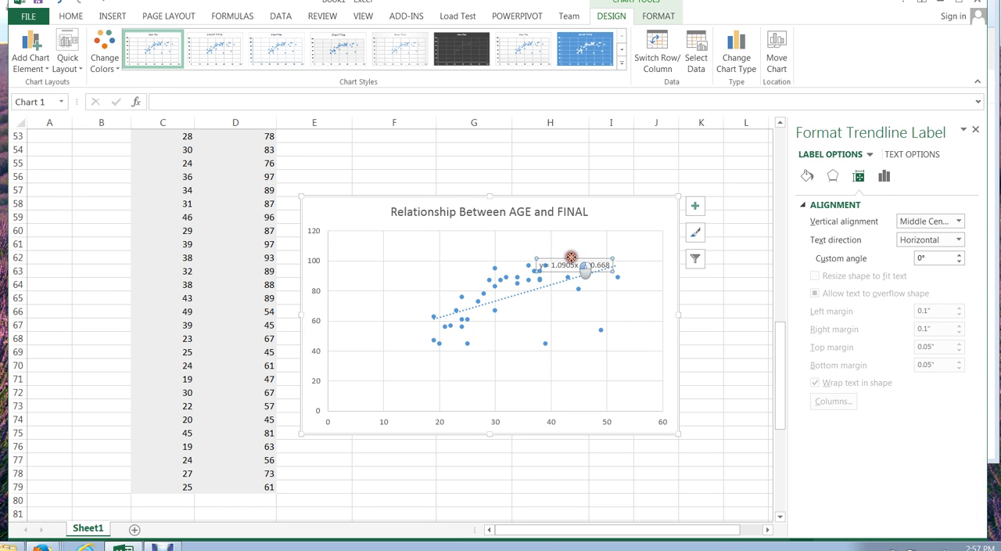
pyautogui.moveTo(571, 257); pyautogui.dragTo(384, 237)
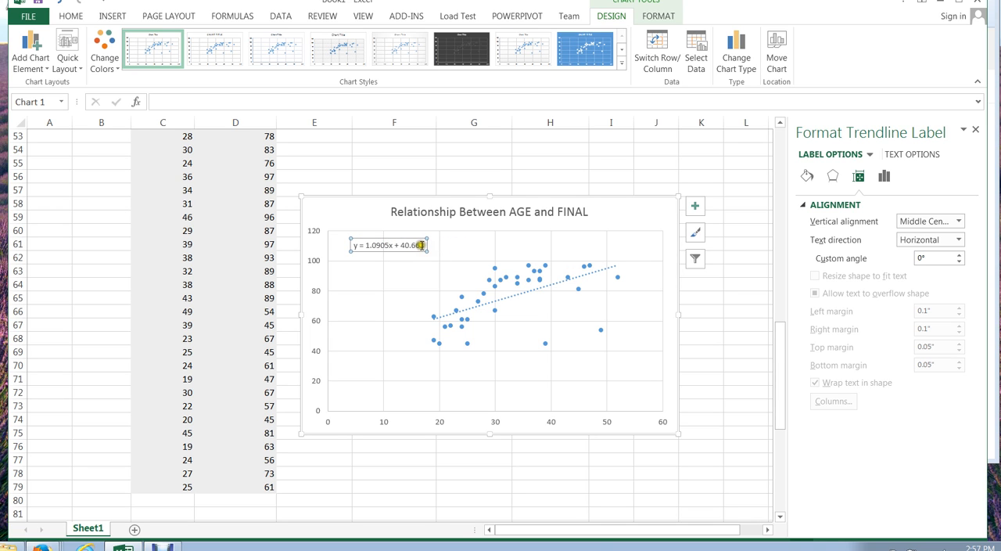
# Increase the font size of the trendline equation's text to 14.
pyautogui.moveTo(422, 246); pyautogui.dragTo(353, 246)
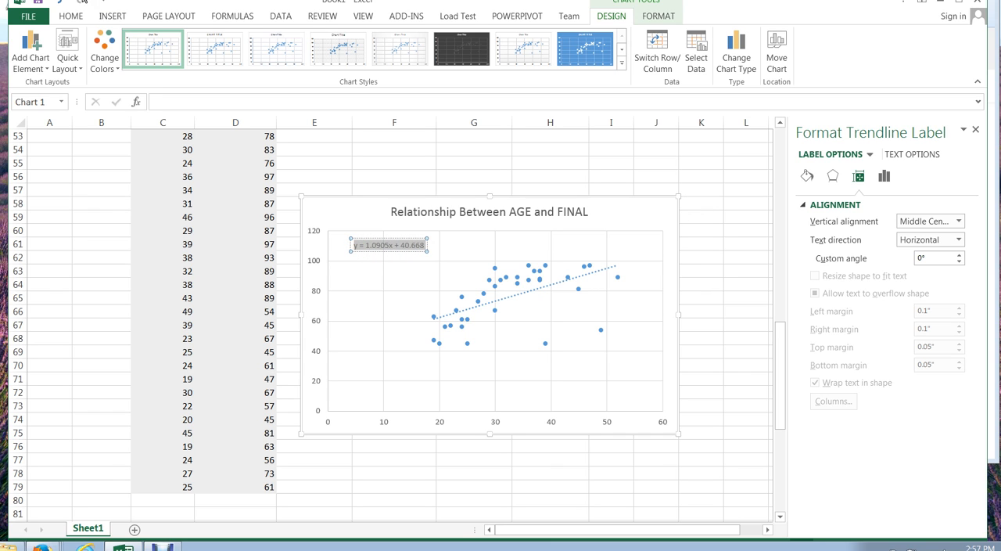
pyautogui.click(68, 15)
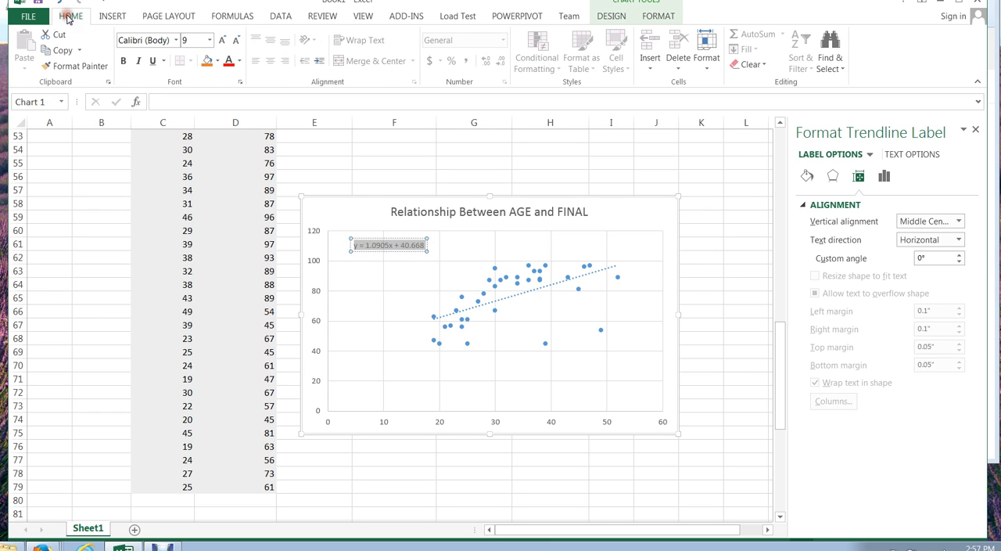
pyautogui.click(221, 41)
pyautogui.click(221, 41)
pyautogui.click(222, 41)
pyautogui.click(222, 41)
pyautogui.click(355, 277)
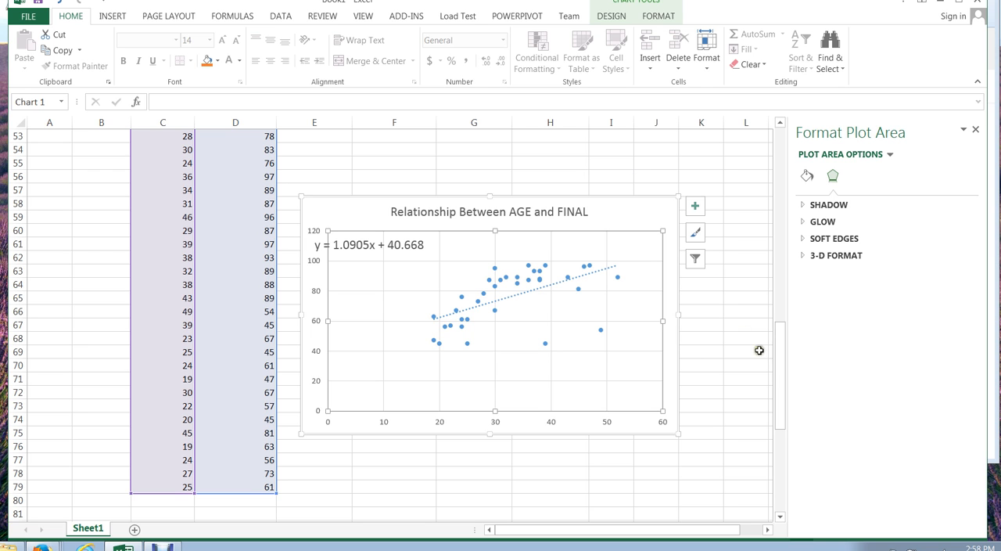
# Move the chart up beside the data so that it sits just below the r value in E48.
pyautogui.moveTo(778, 373); pyautogui.dragTo(777, 345)
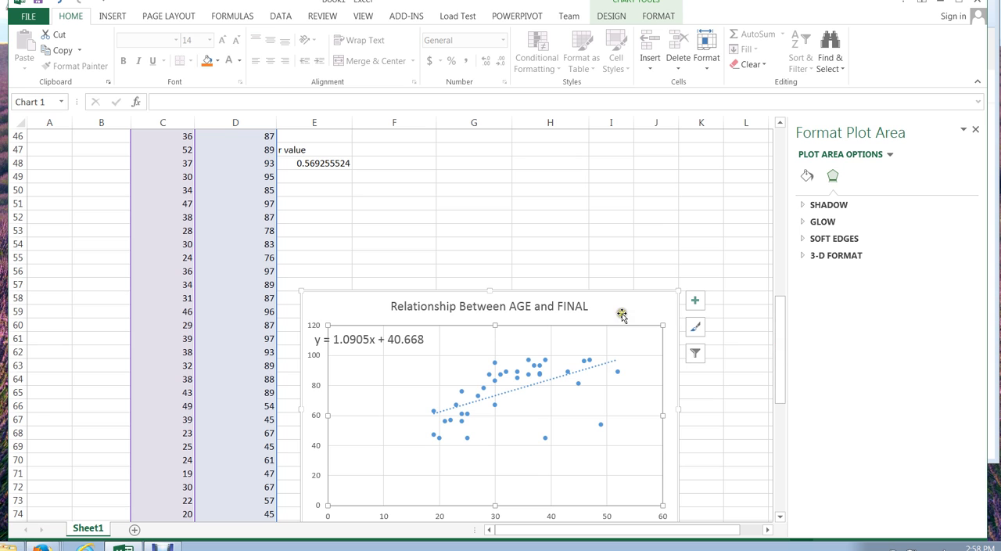
pyautogui.moveTo(620, 315); pyautogui.dragTo(608, 211)
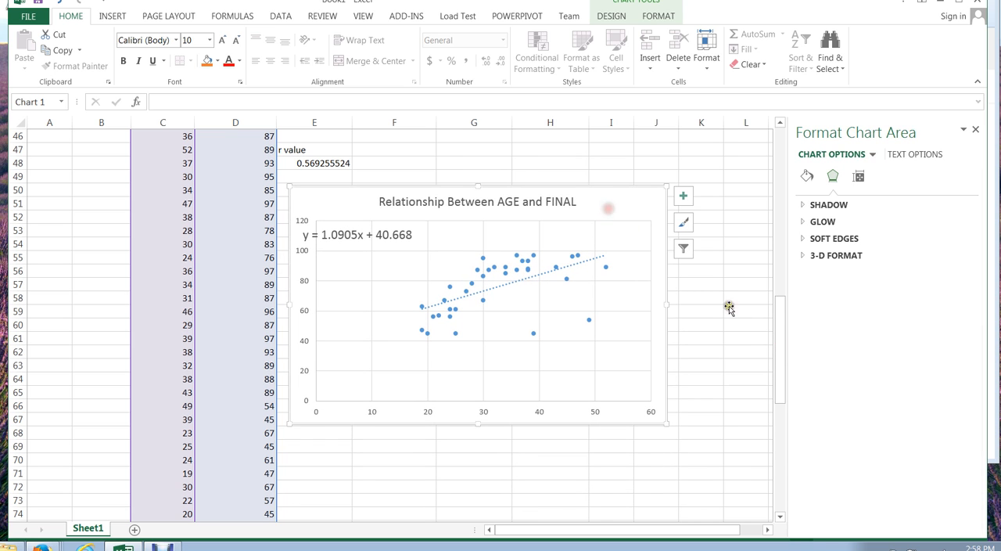
pyautogui.moveTo(779, 339); pyautogui.dragTo(775, 326)
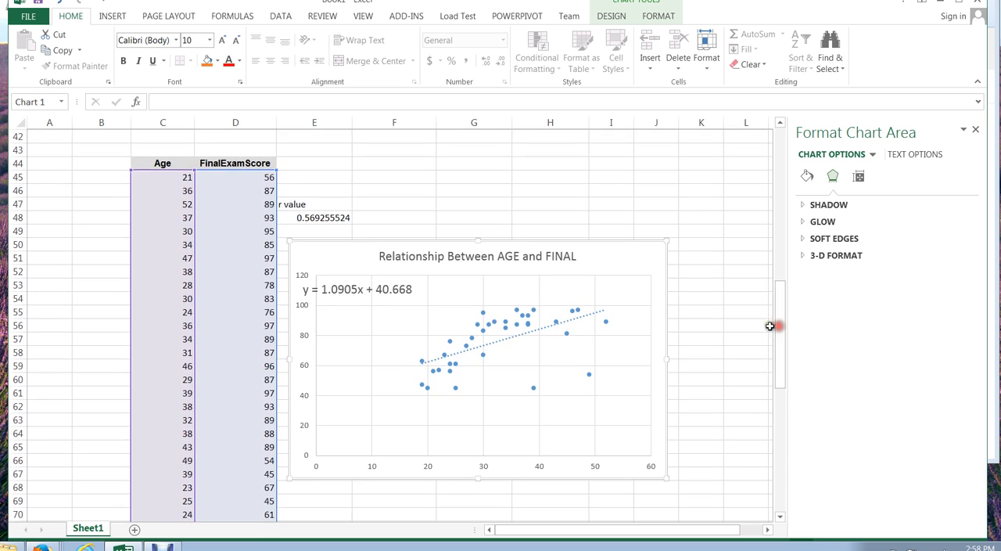